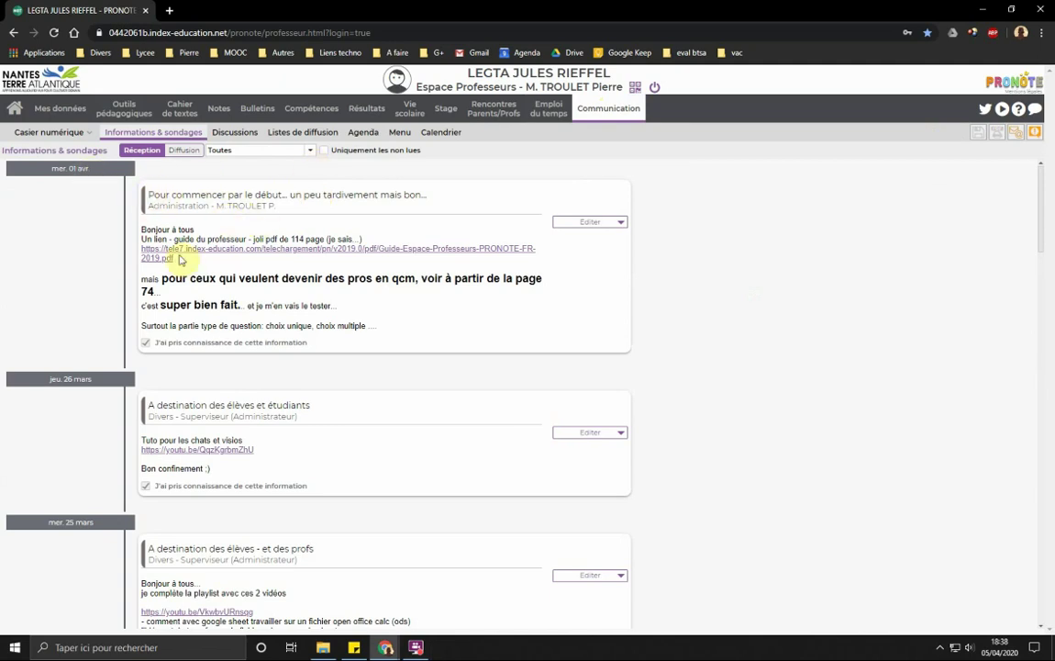
Step: Open the linked PRONOTE teacher guide PDF, examine its table of contents and QCM section, and close it
left_click(199, 251)
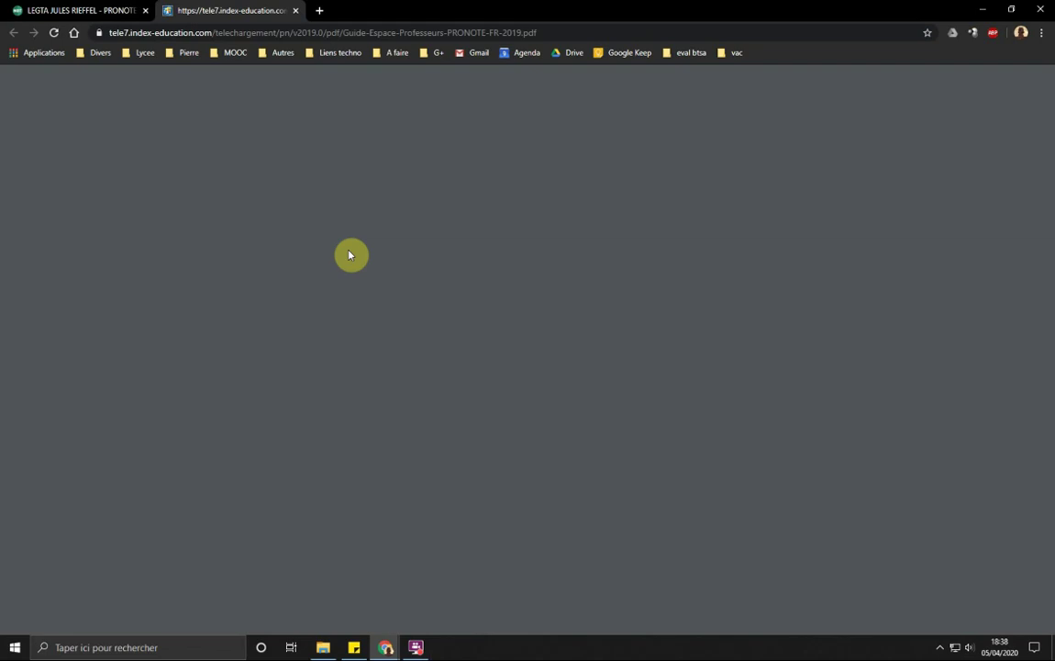
scroll(537, 262, "down", 4)
scroll(537, 271, "up", 4)
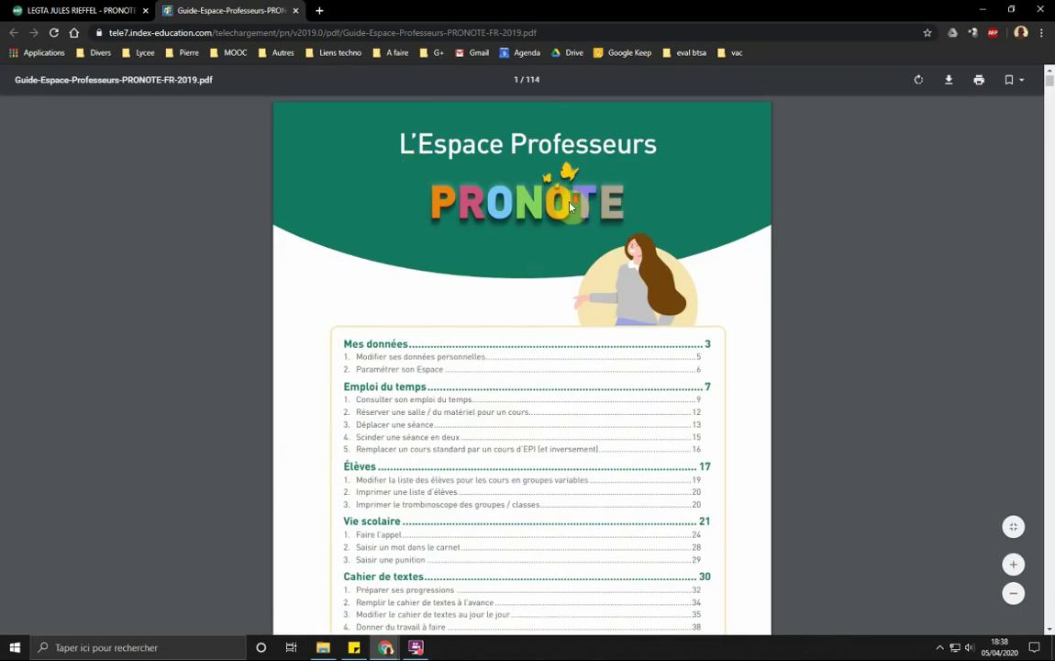
scroll(550, 198, "down", 3)
scroll(561, 342, "down", 7)
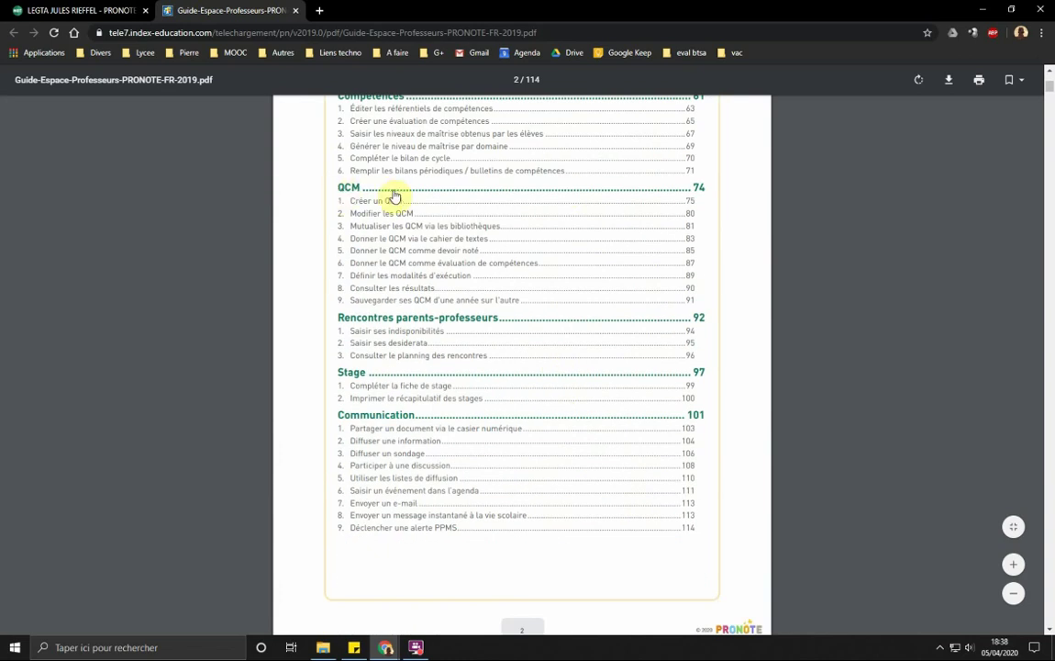
left_click(431, 194)
scroll(595, 258, "down", 3)
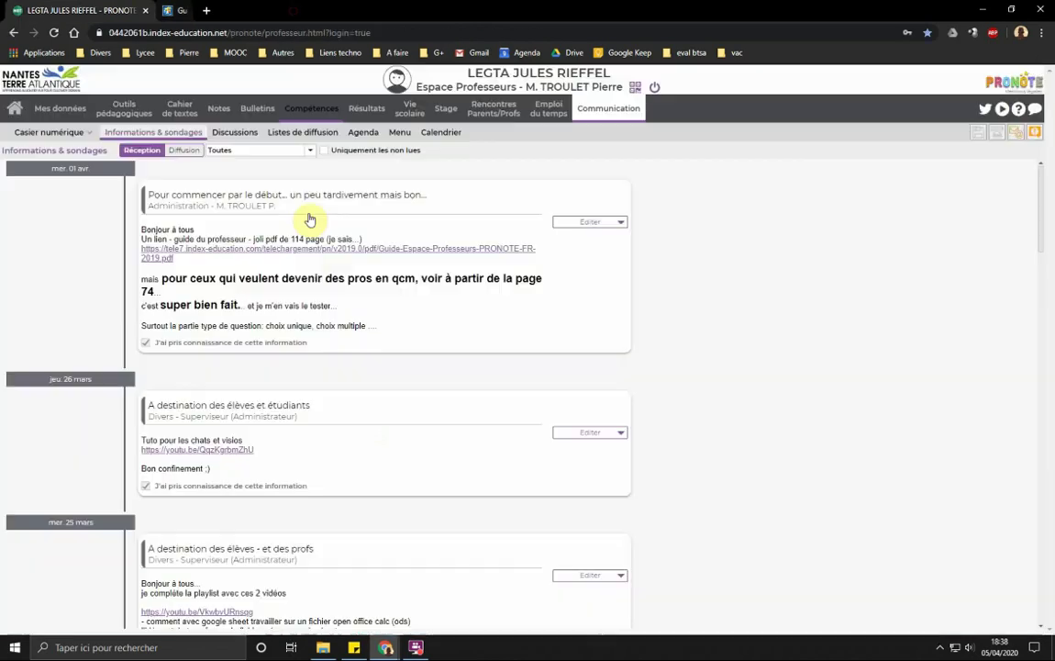
left_click(295, 10)
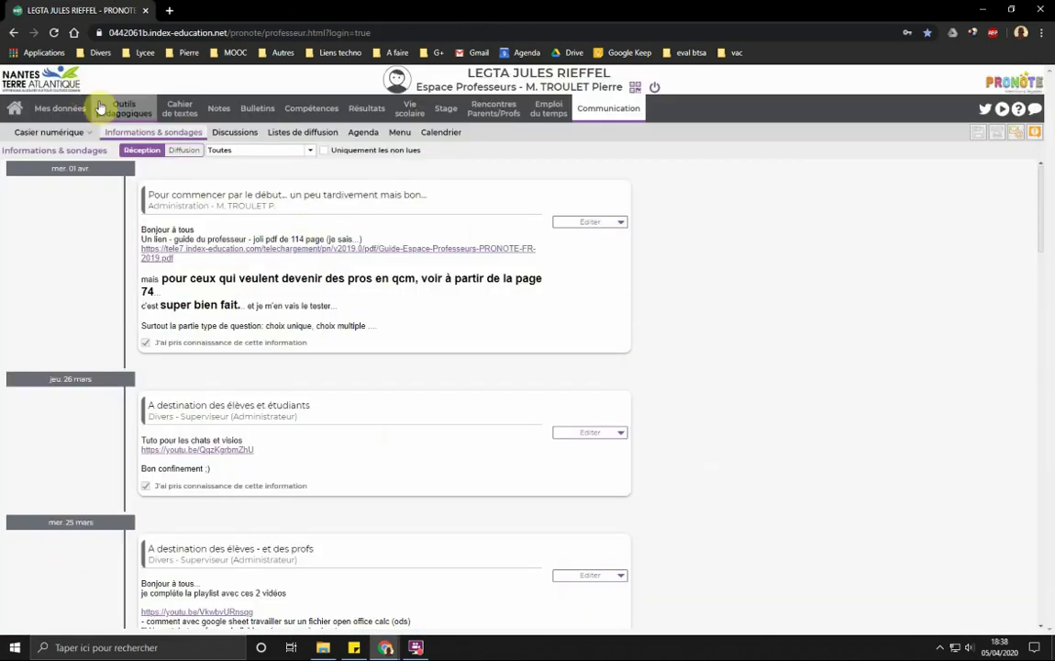
Step: Open the quiz "qcm test pour enseignants" from the teacher's QCM list and view the question types that can be added
mouse_move(104, 110)
left_click(112, 154)
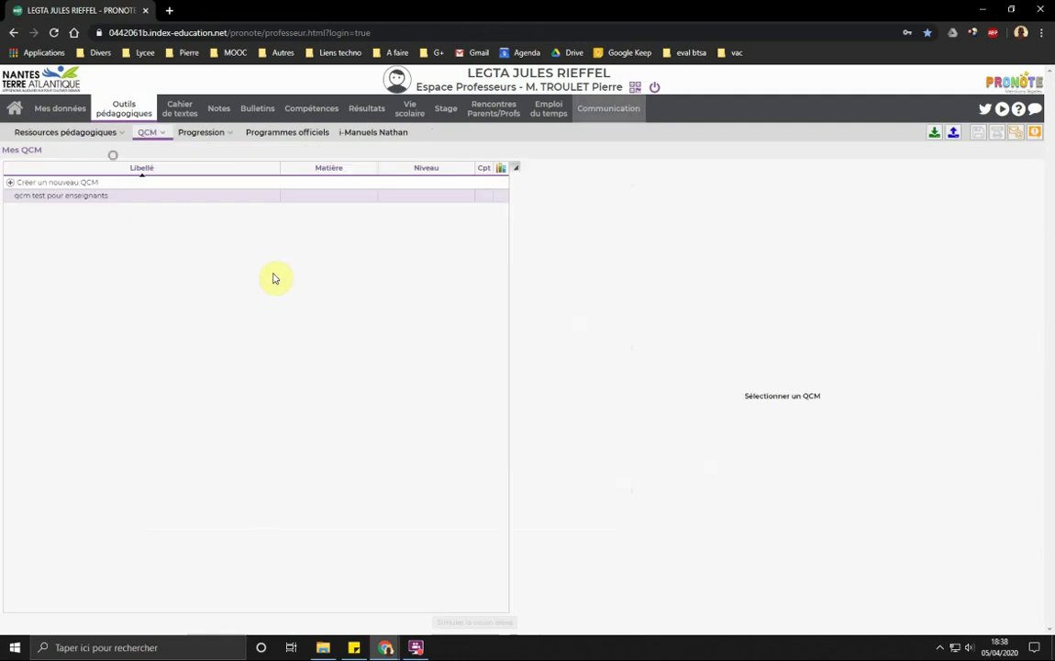
mouse_move(120, 111)
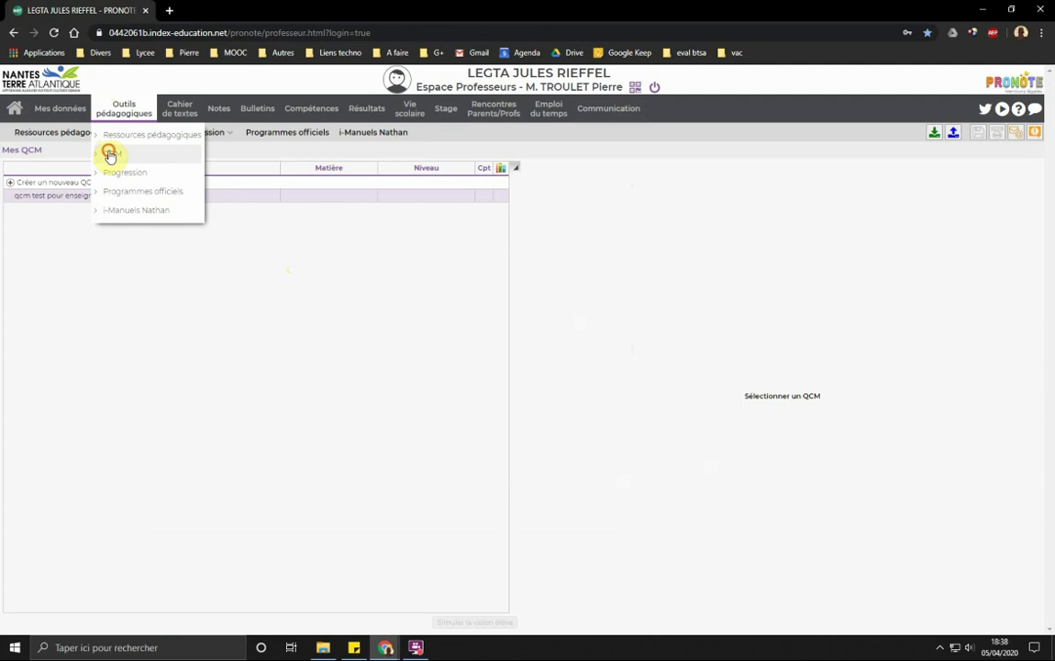
left_click(109, 153)
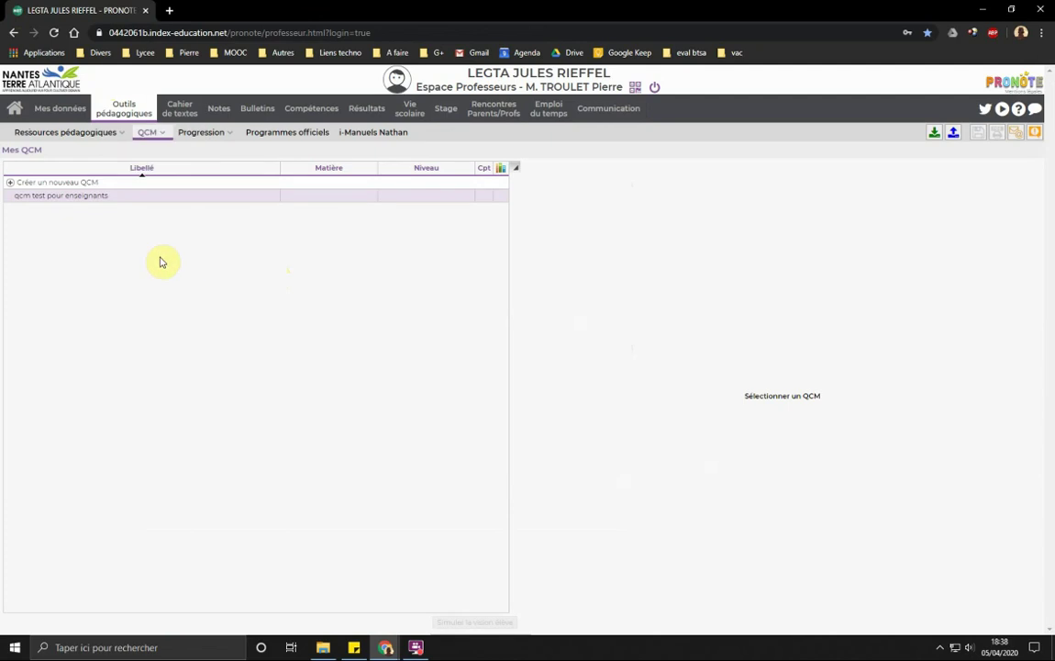
left_click(66, 203)
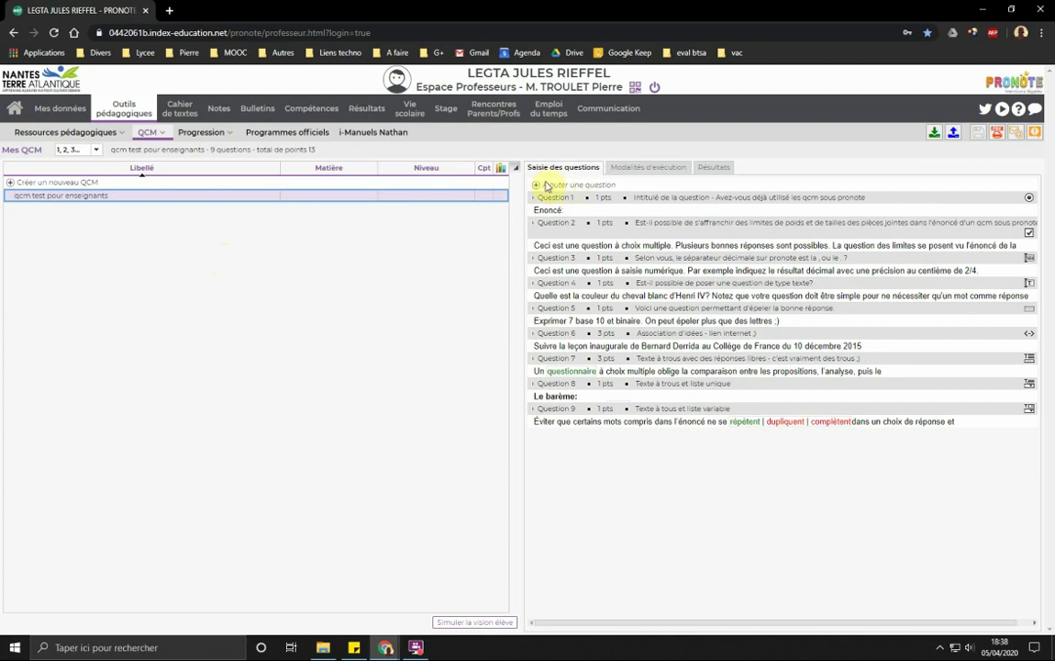
left_click(539, 187)
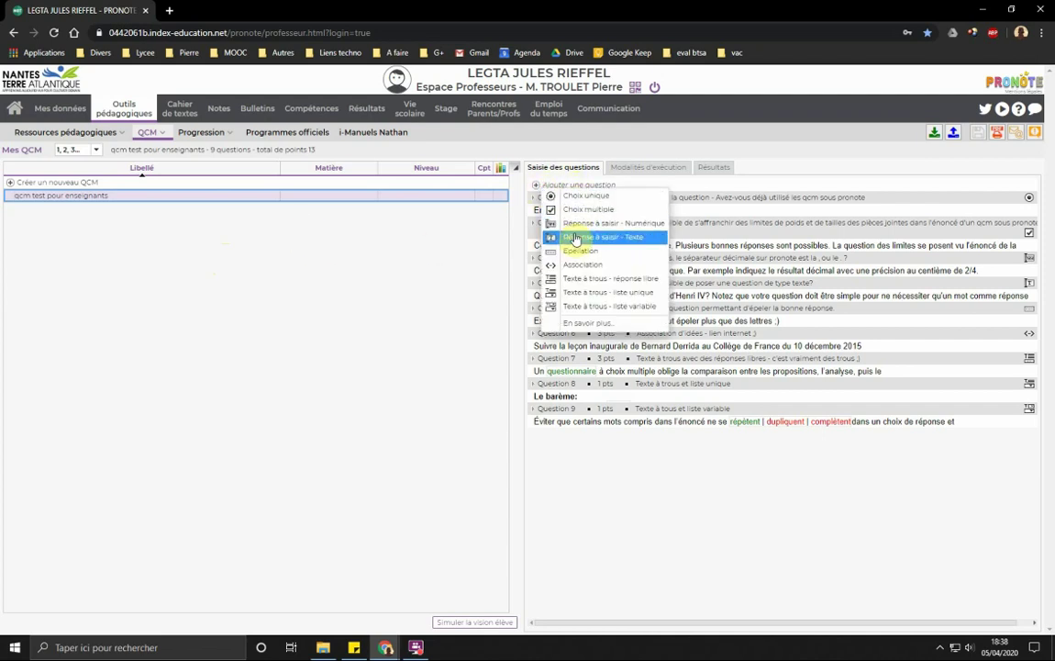
left_click(401, 364)
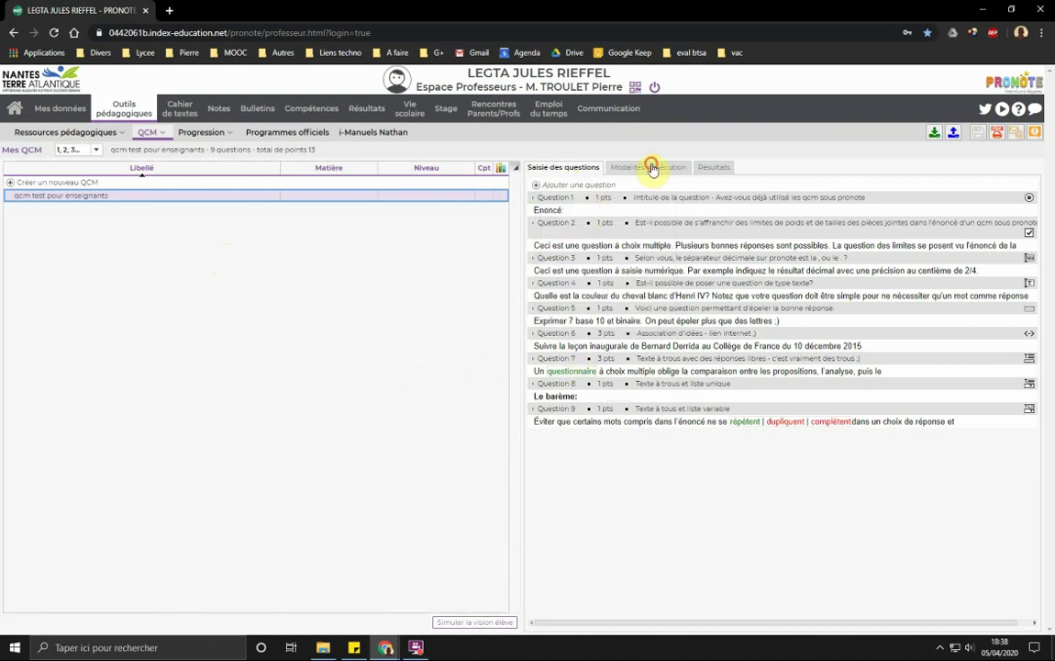
Step: Set the quiz's correction display to "Corrigé à chaque question" and view its results
left_click(652, 168)
left_click(560, 219)
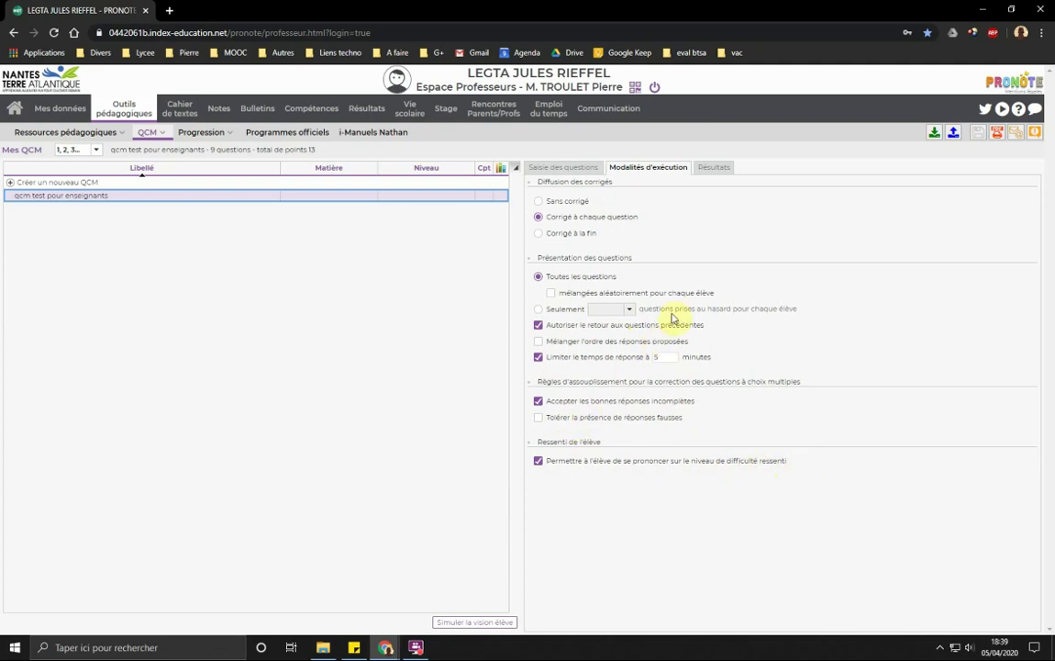
left_click(713, 169)
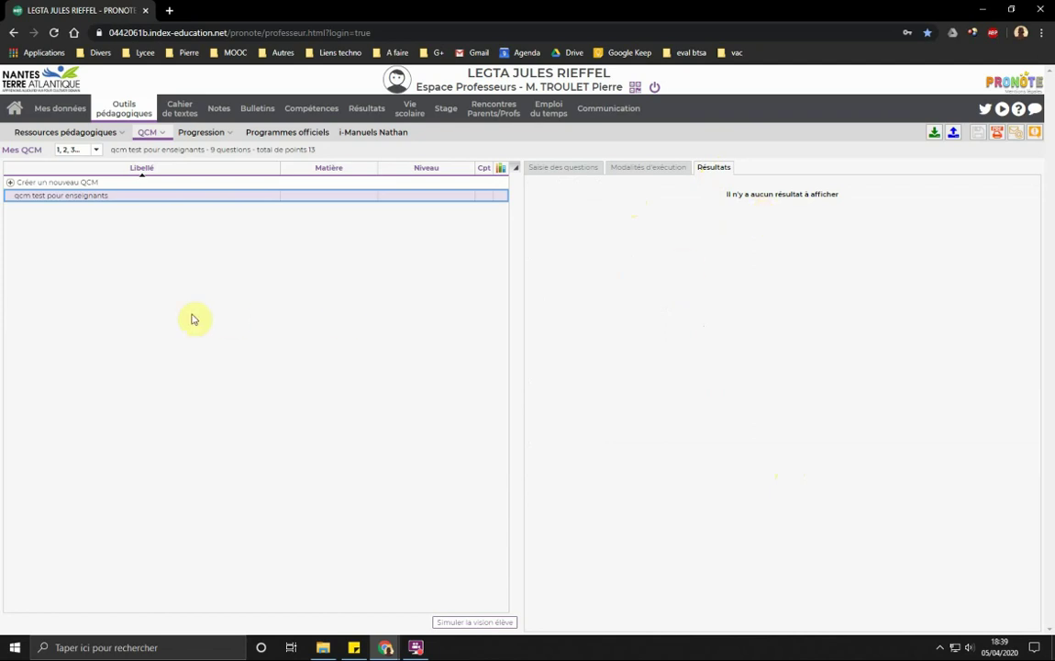
Step: Return to the quiz's question list and view the editing options available for question 1
left_click(120, 197)
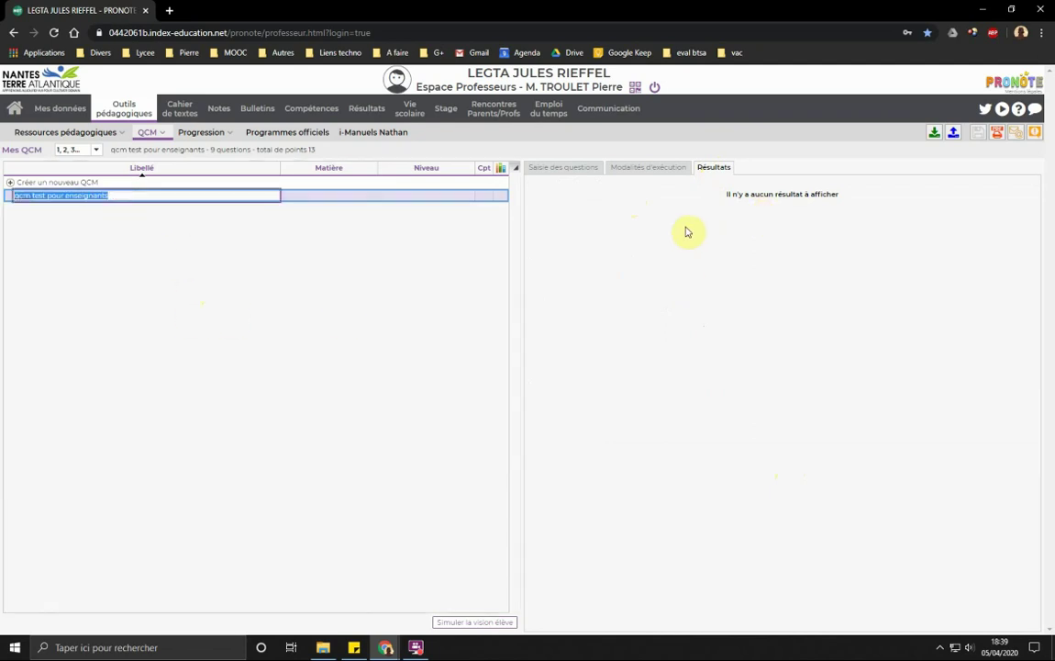
left_click(18, 204)
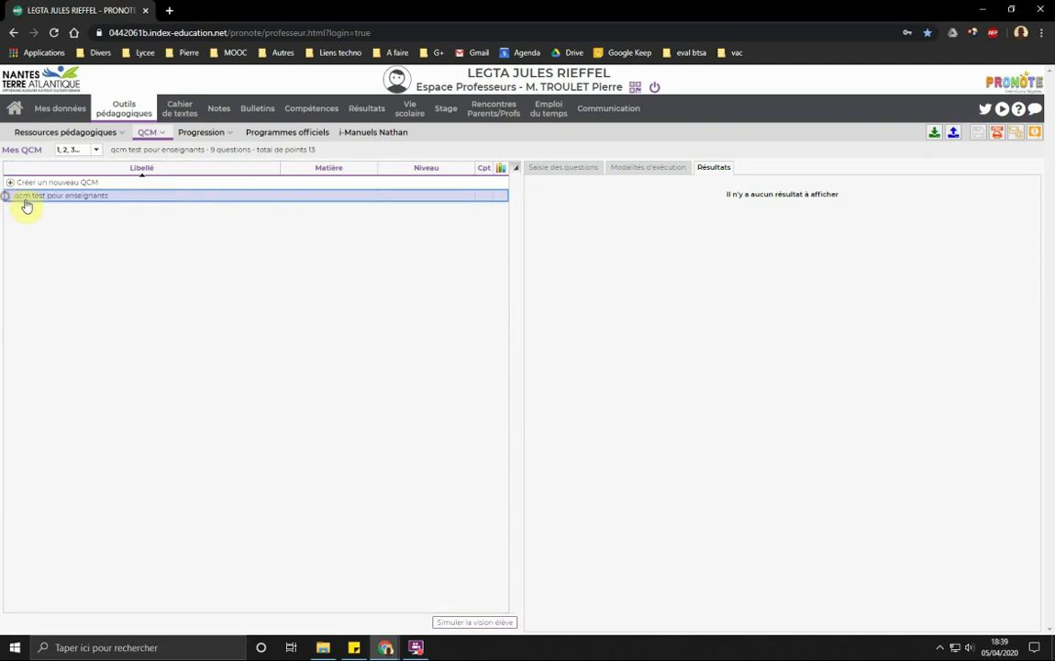
left_click(553, 169)
right_click(631, 203)
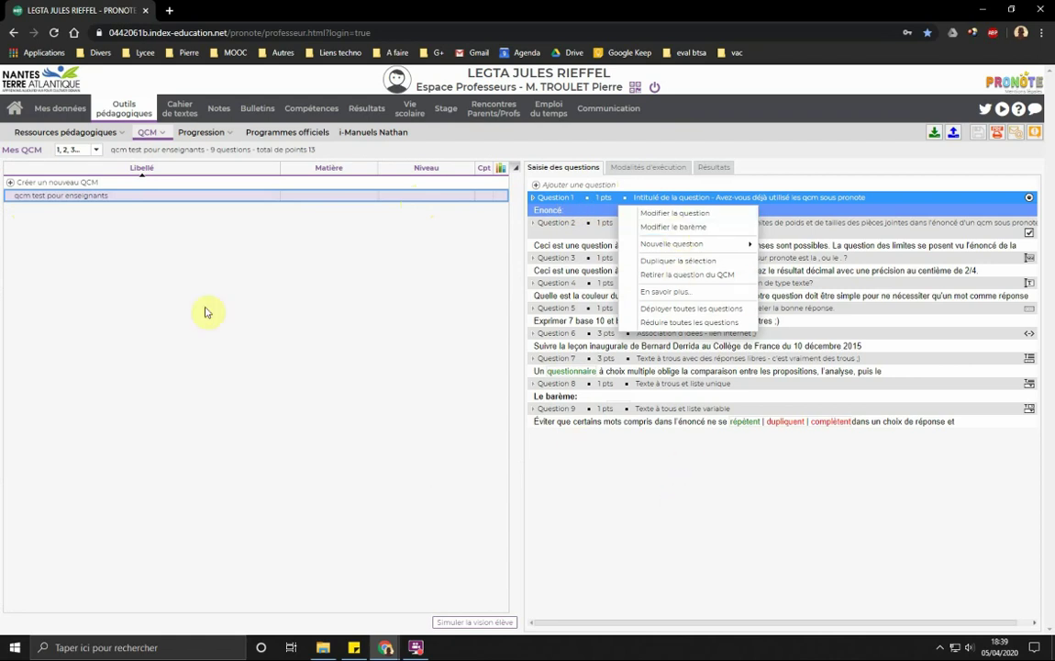
left_click(156, 275)
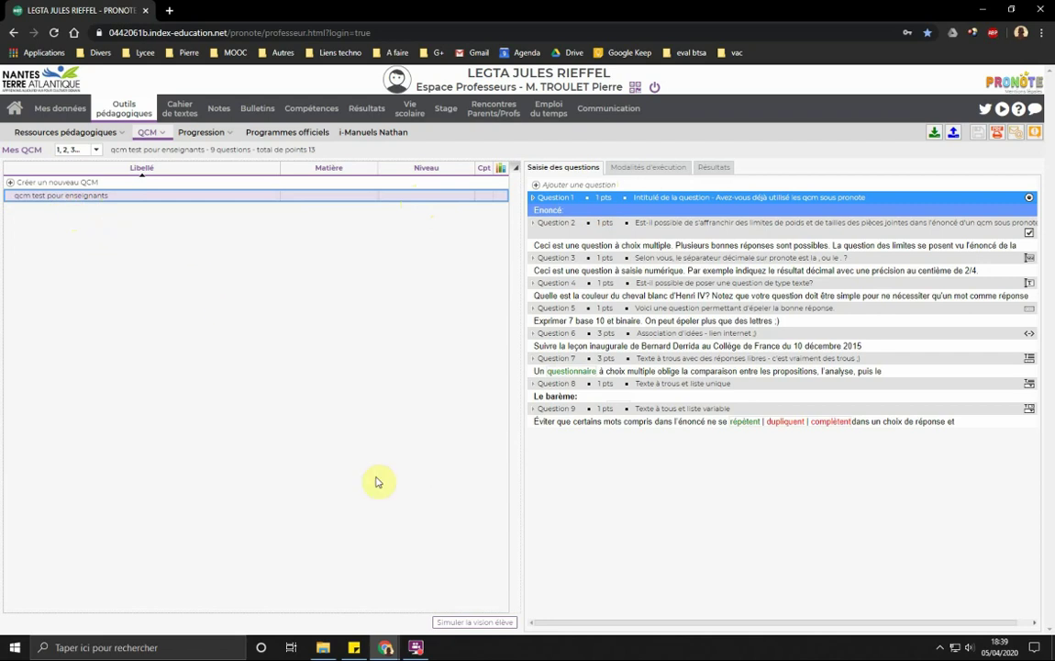
Step: Simulate the student view of the quiz and answer question 1 with "Oui car je suis brillant"
left_click(475, 627)
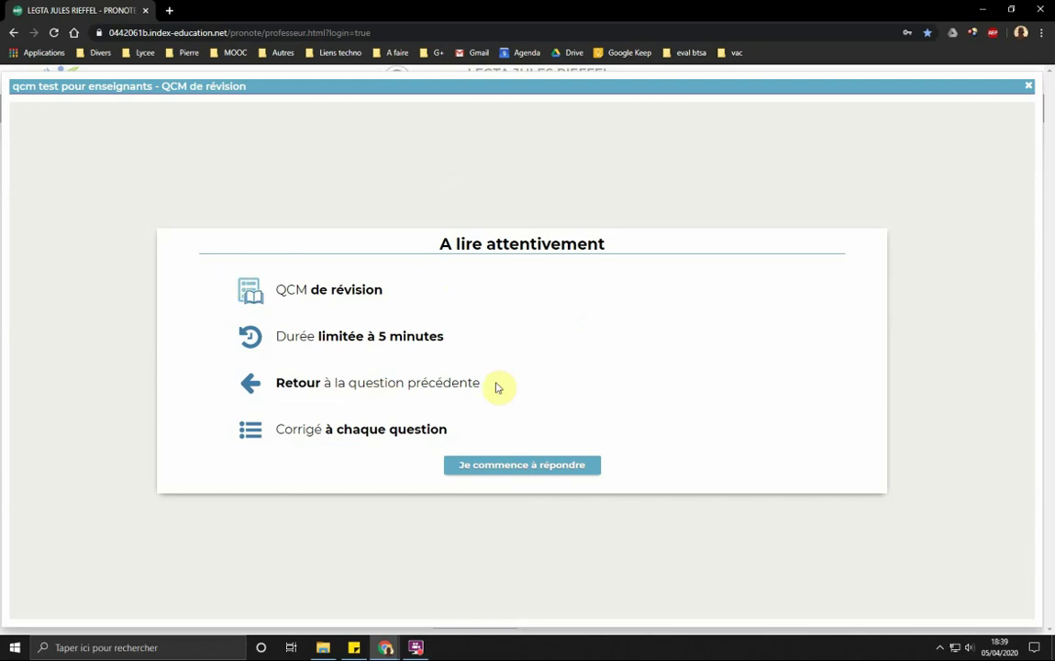
left_click(525, 467)
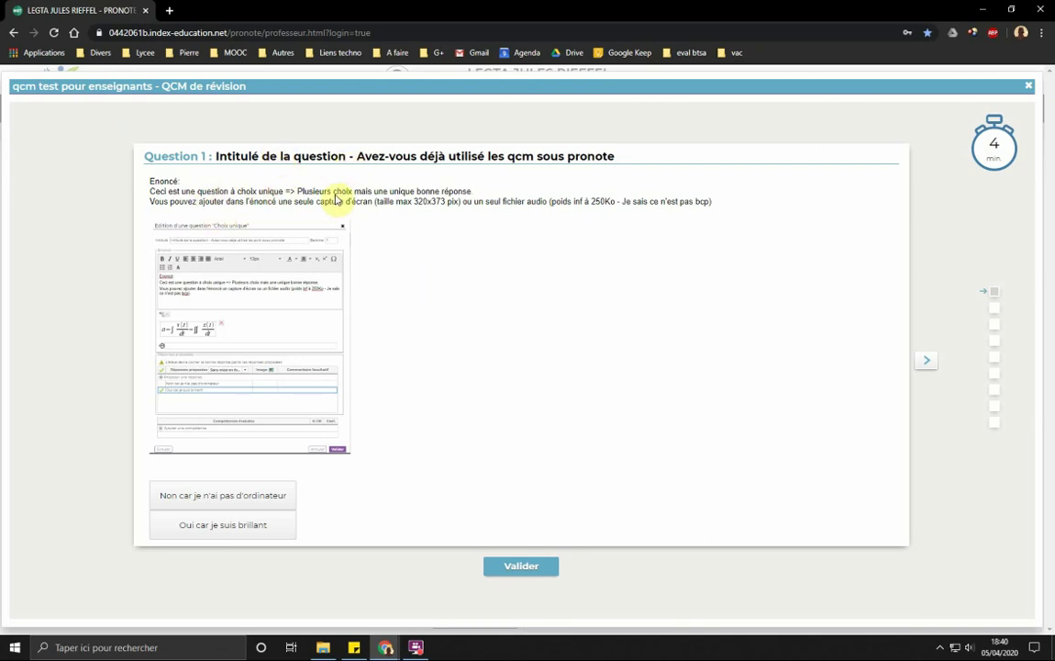
left_click(236, 505)
left_click(236, 527)
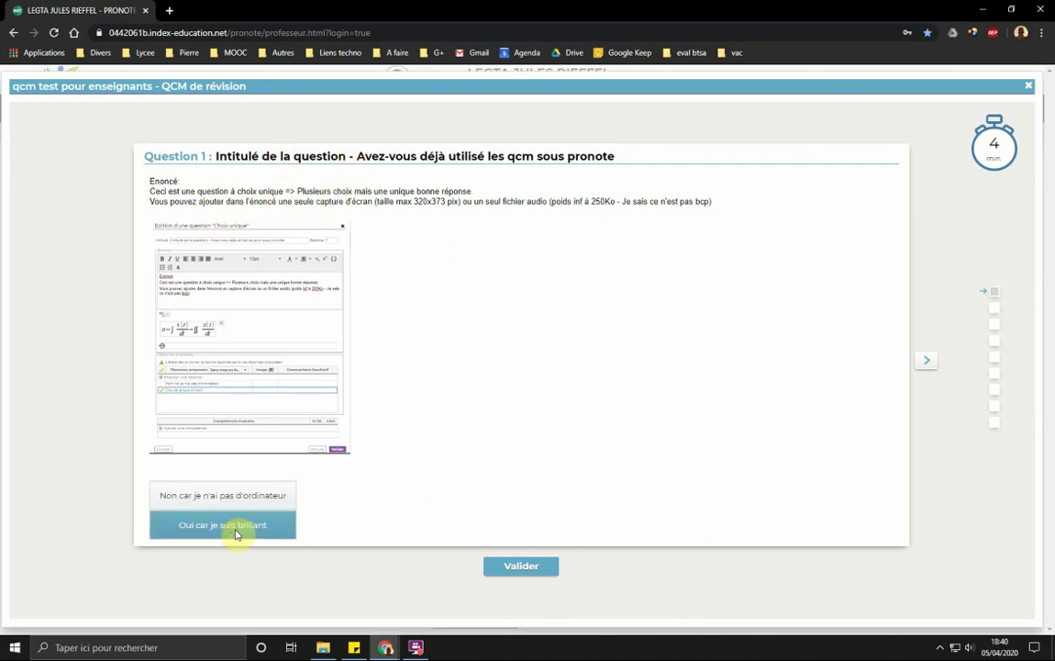
left_click(928, 363)
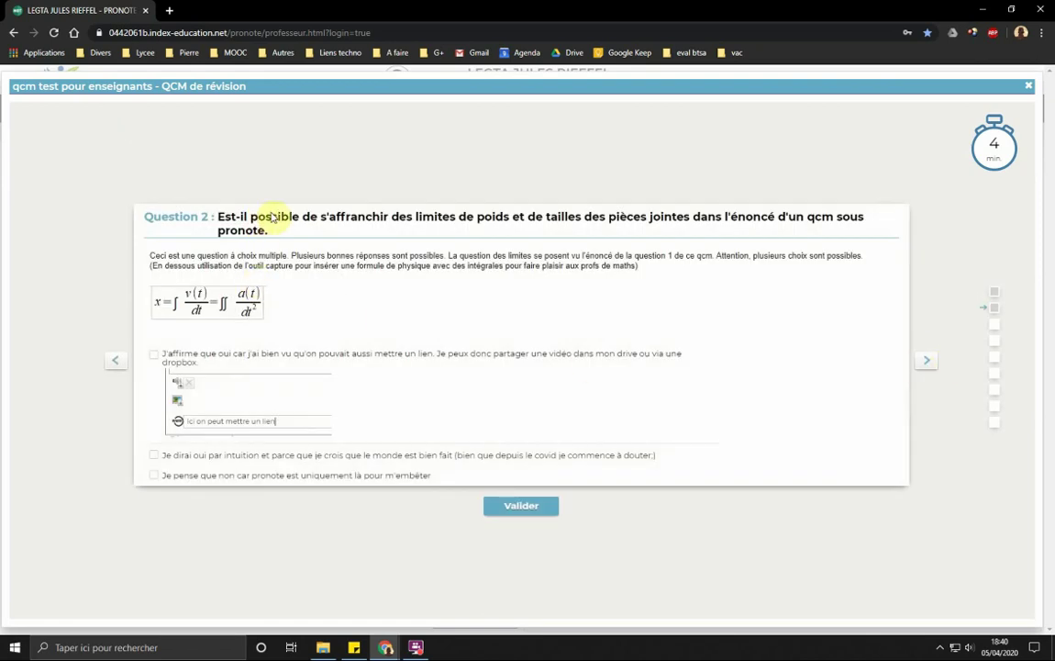
Step: Select the first two answers to question 2 in the simulation and exit the student view
left_click(237, 254)
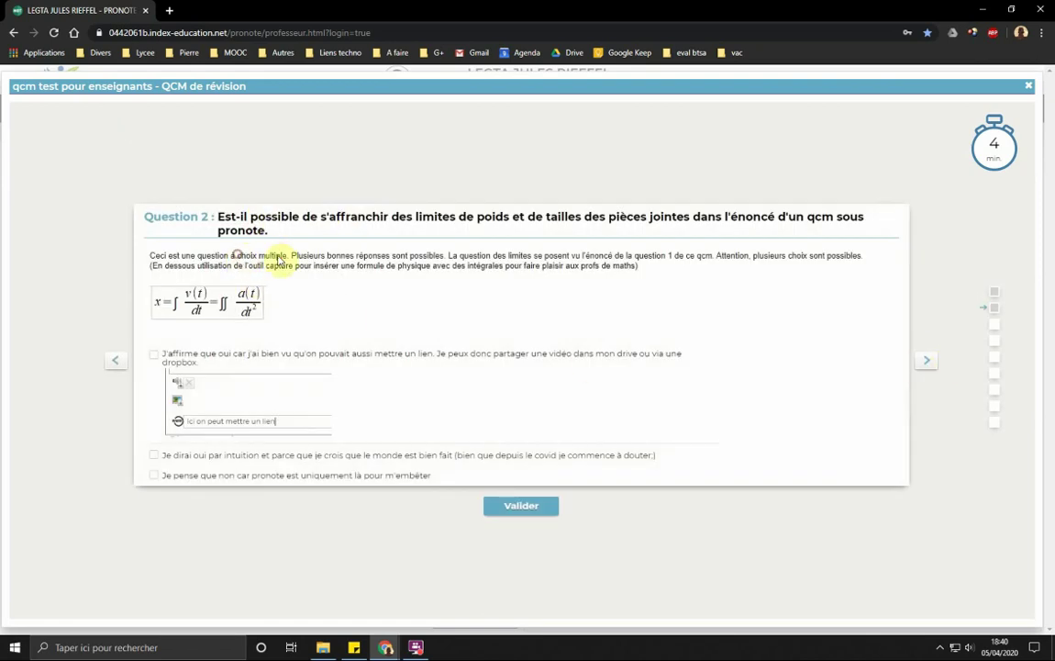
left_click(154, 354)
left_click(155, 453)
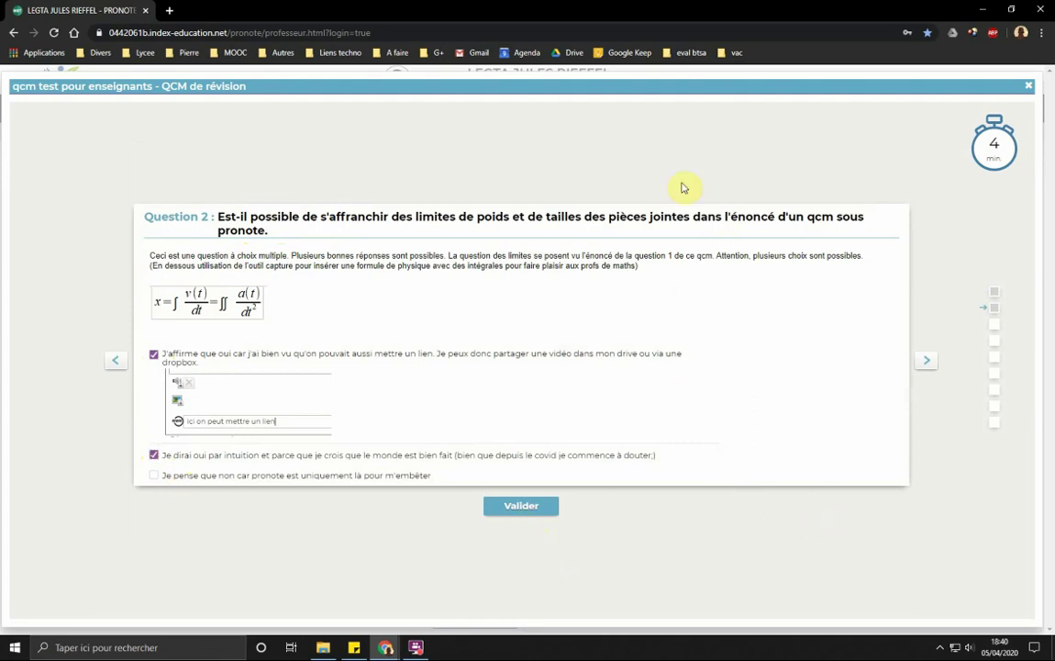
left_click(1028, 86)
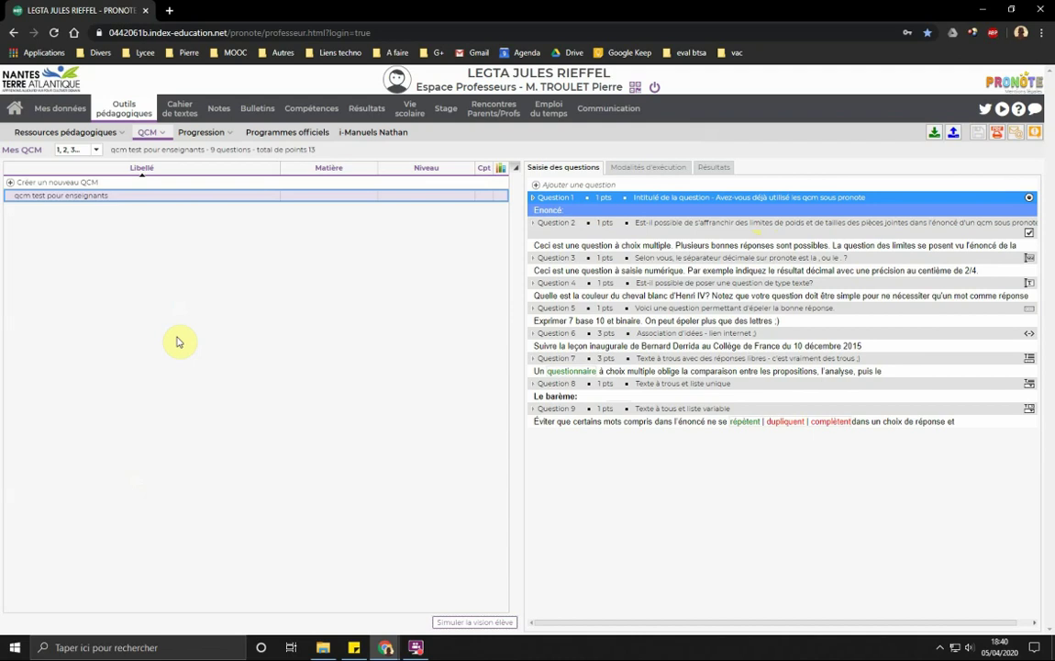
Step: Associate "qcm test pour enseignants" with a new assignment for the service INFORMATIQUE - 1 PA
right_click(67, 202)
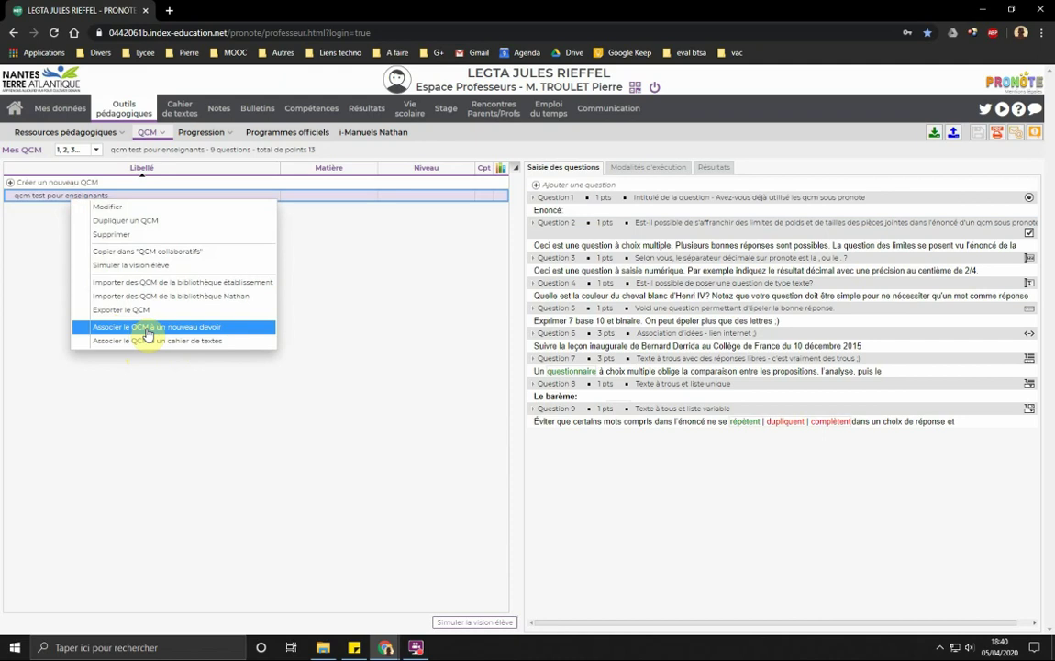
left_click(146, 334)
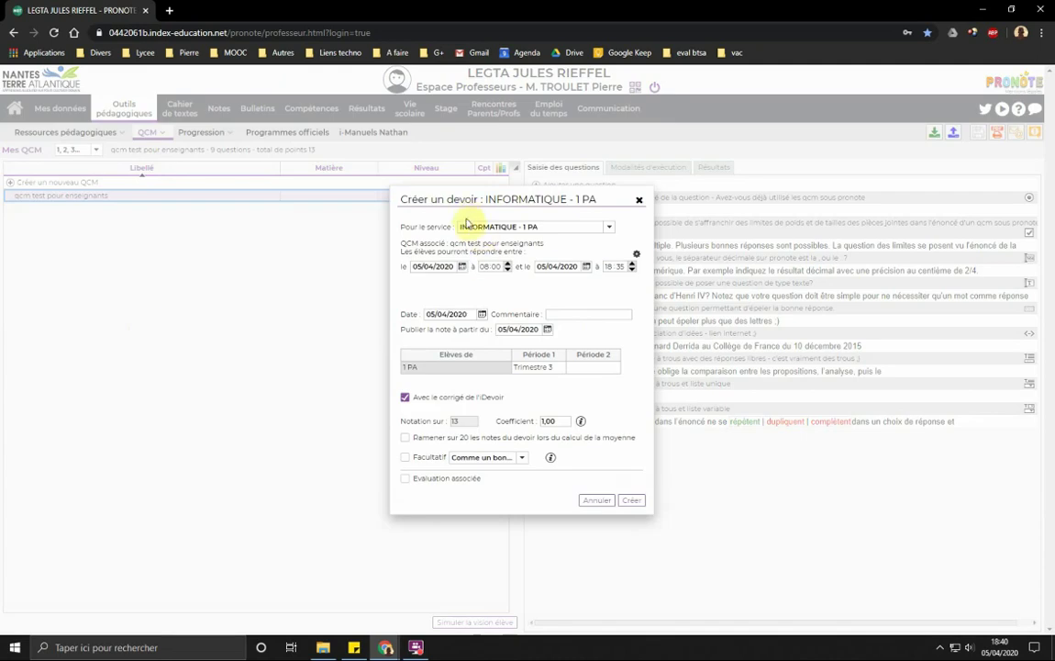
left_click(578, 229)
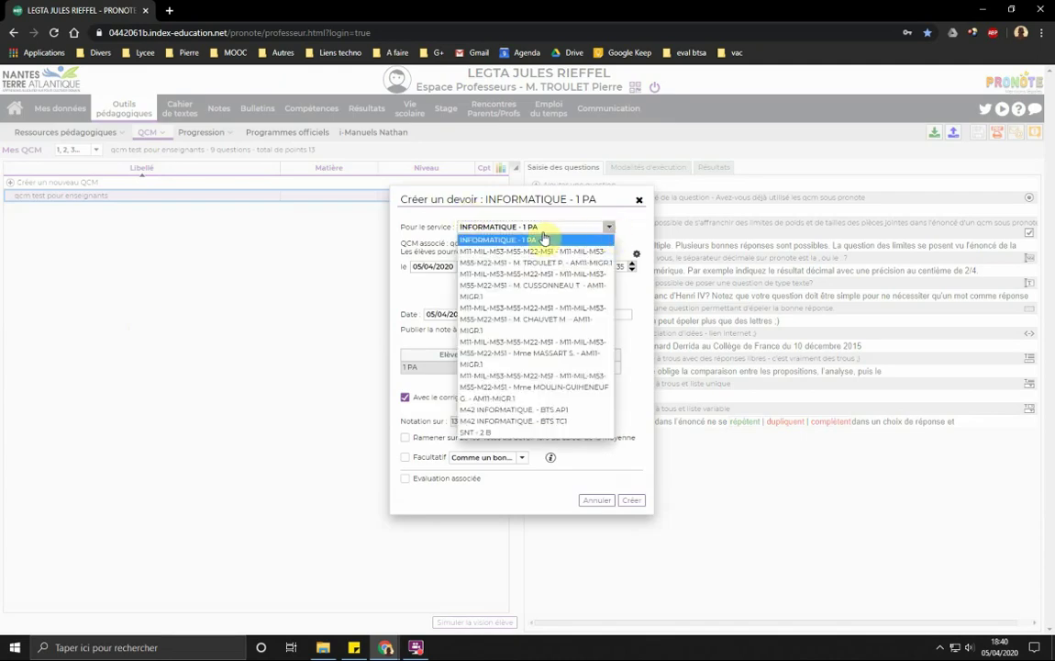
left_click(542, 237)
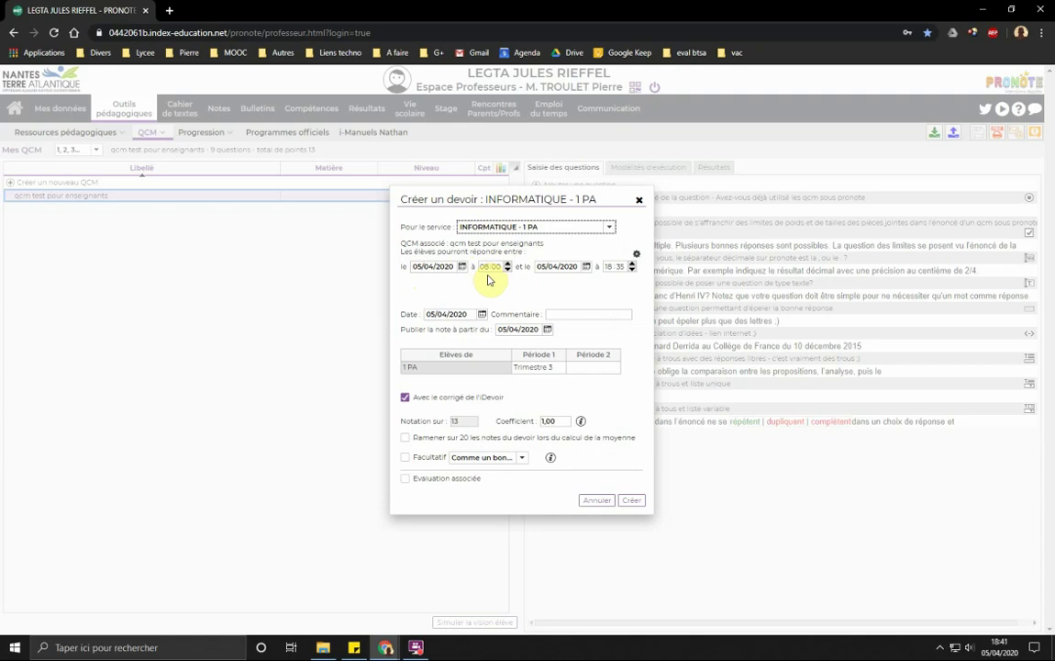
Step: Set the end of the assignment's response period to 21:35 and create the assignment
left_click(631, 264)
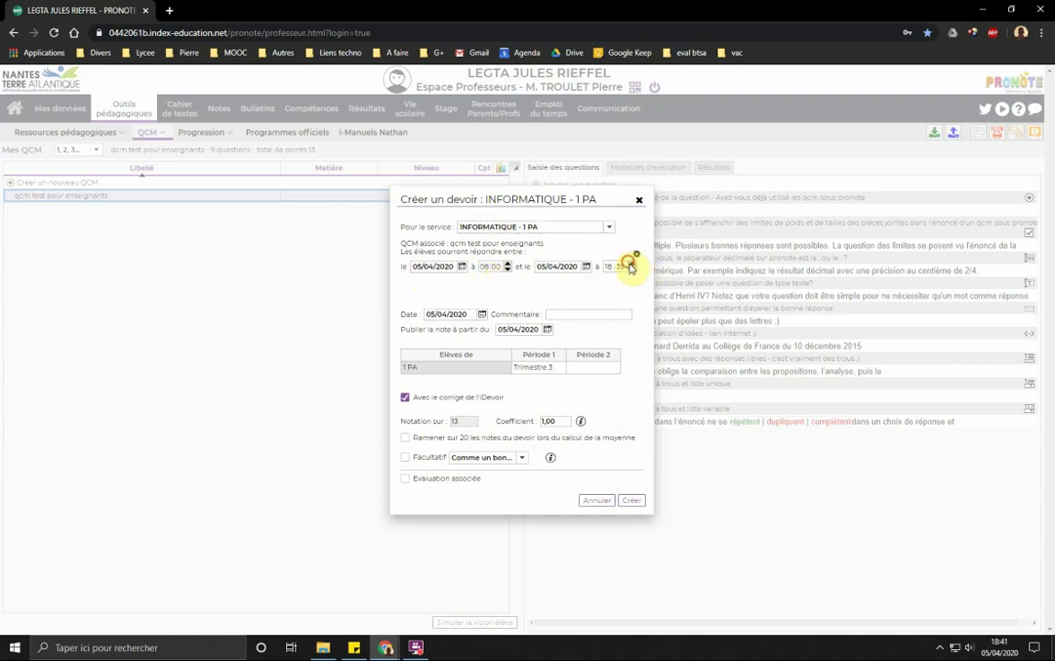
left_click(632, 264)
left_click(632, 263)
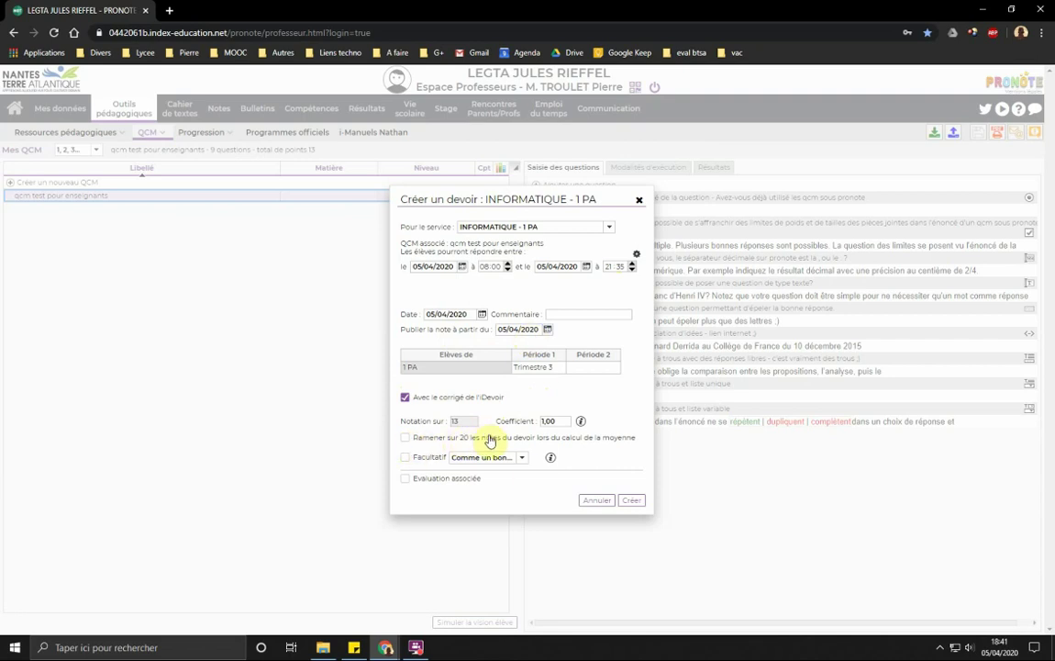
left_click(634, 501)
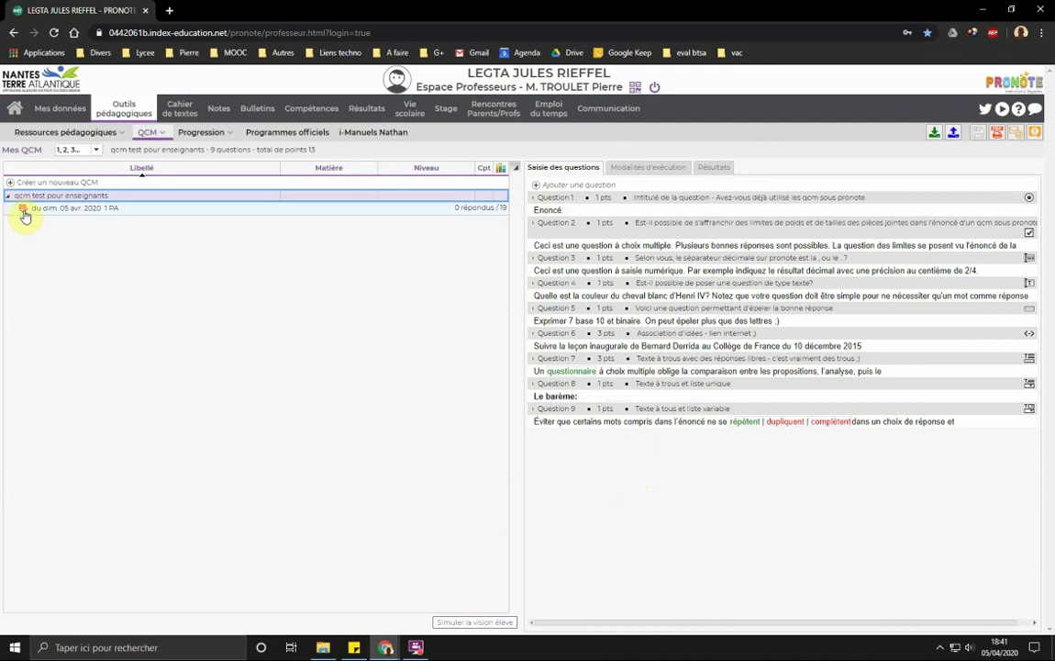
Step: Switch to the student space window, refresh the home page and open the INFORMATIQUE quiz under the upcoming iDevoirs
mouse_move(389, 640)
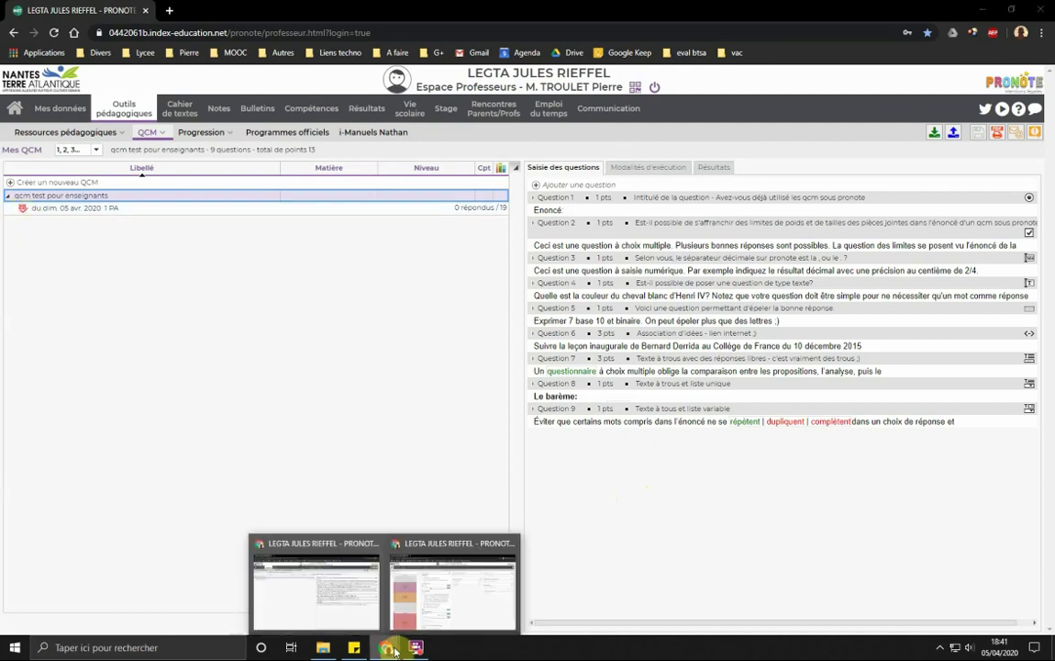
left_click(449, 579)
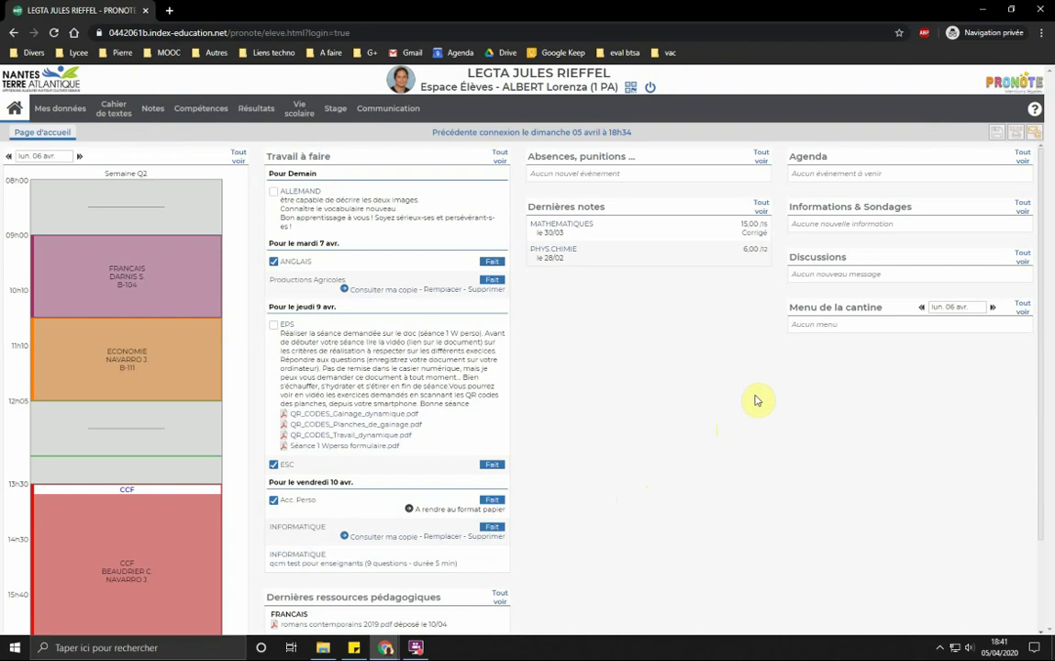
left_click(55, 32)
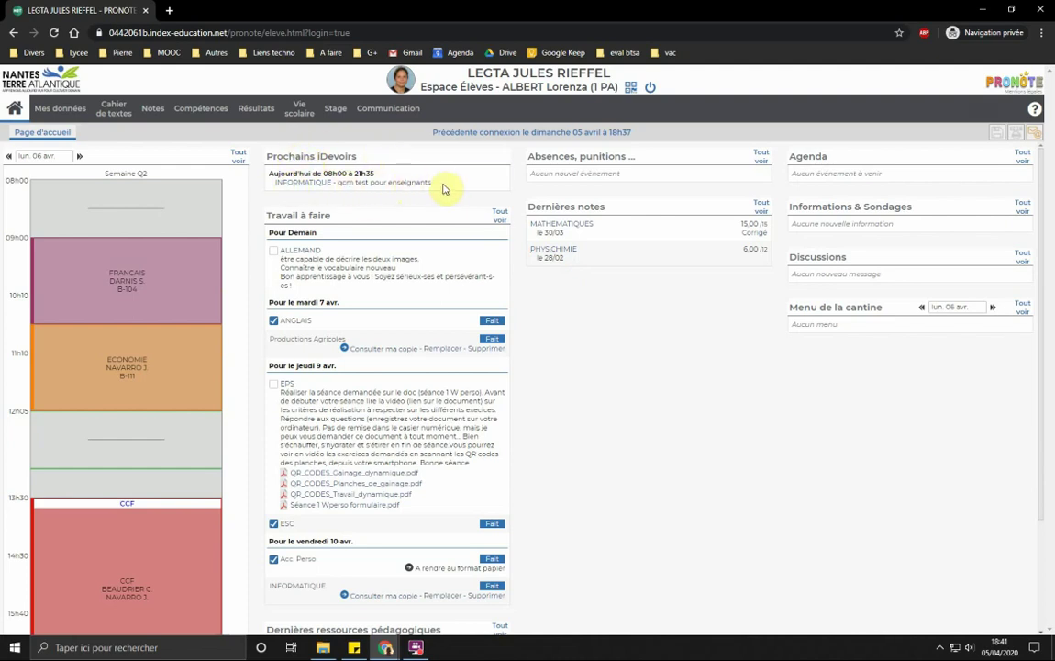
left_click(276, 173)
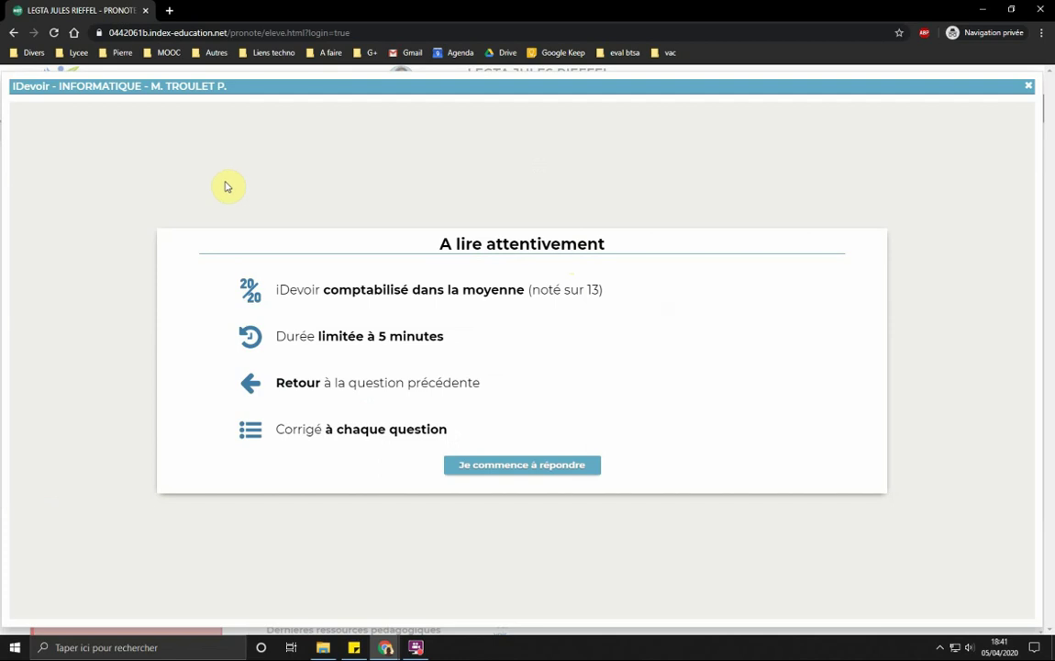
Step: Start the iDevoir and answer question 1 with "Oui car je suis brillant", validating it and continuing to question 2
left_click(535, 467)
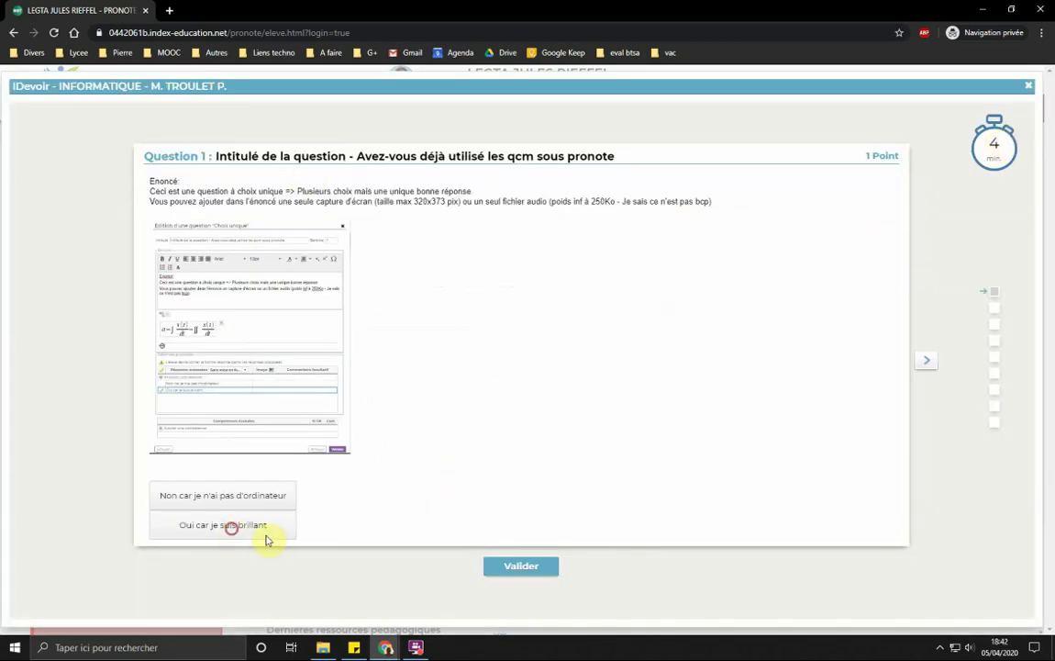
left_click(232, 528)
left_click(539, 566)
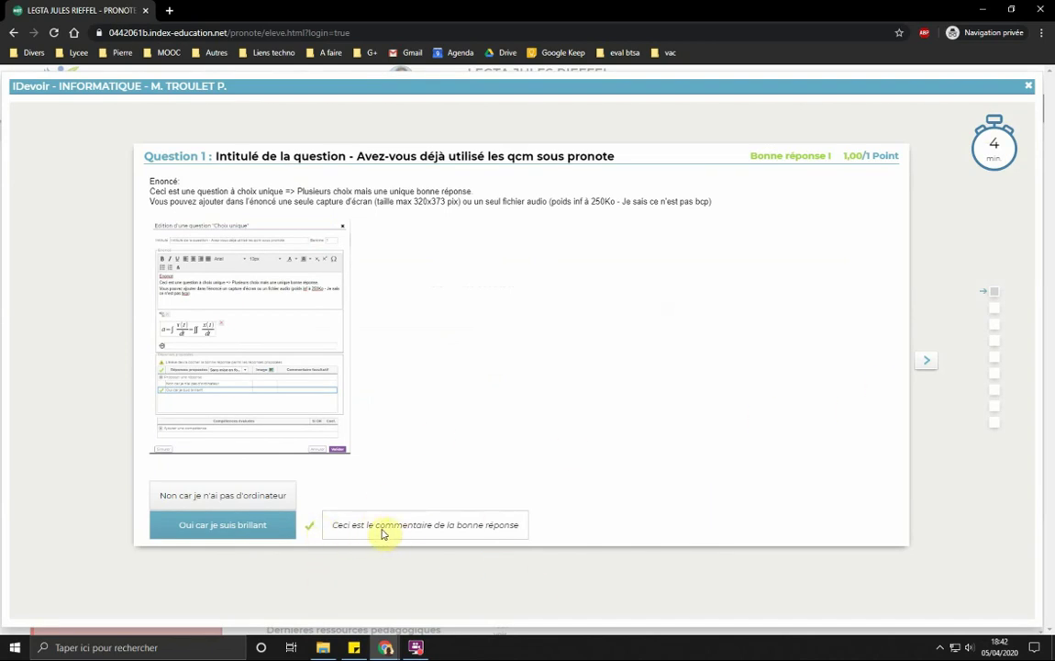
left_click(925, 359)
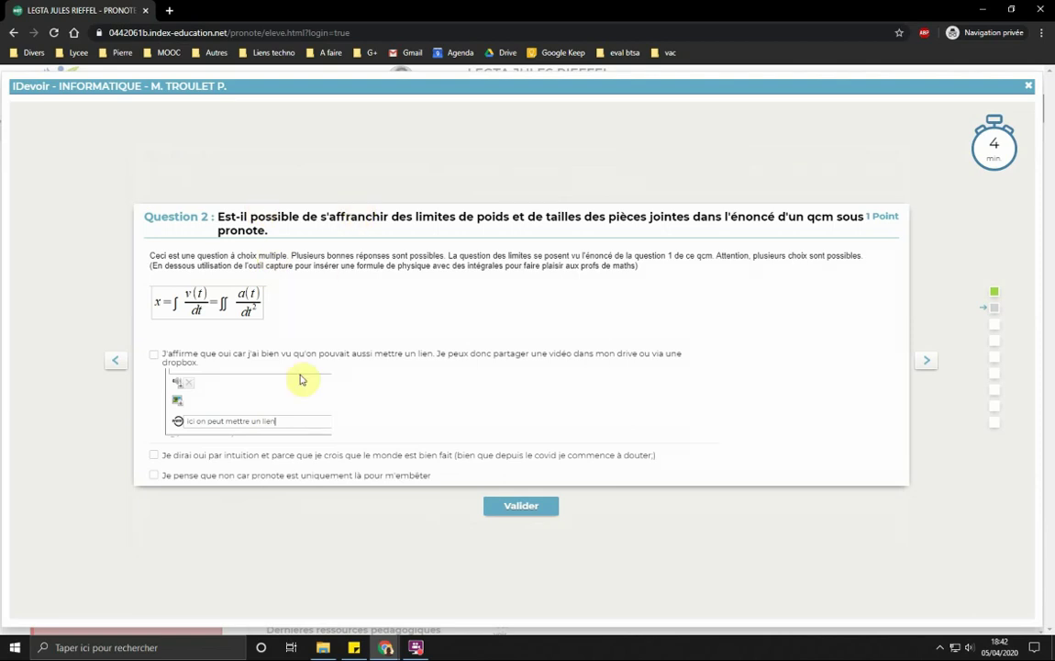
Step: Select the first two answers to question 2, validate them and continue to question 3
left_click(155, 355)
left_click(153, 454)
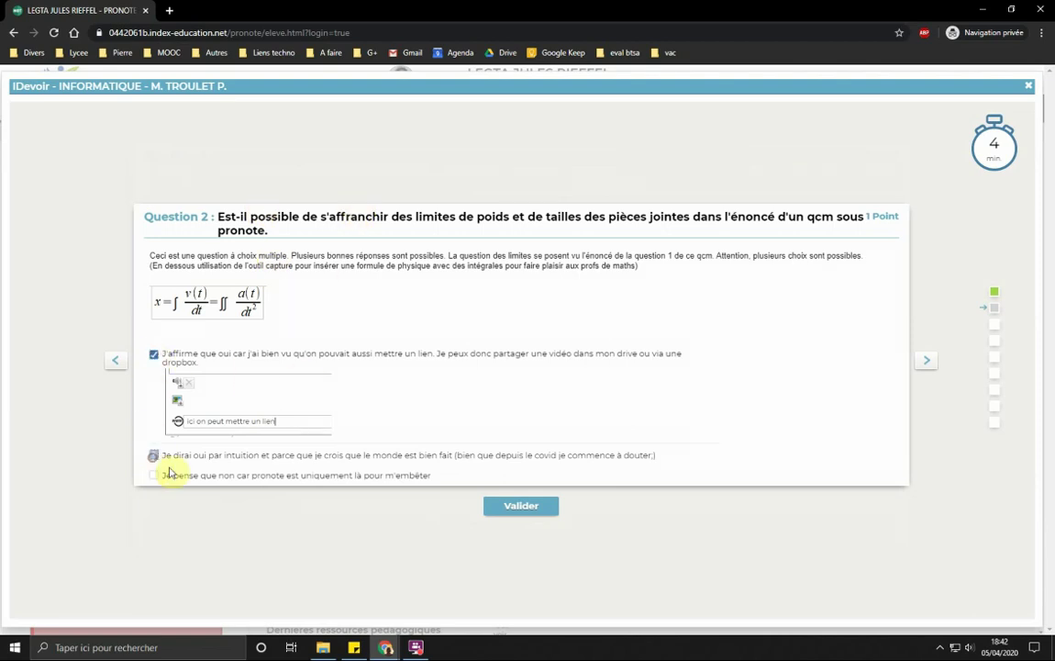
left_click(534, 508)
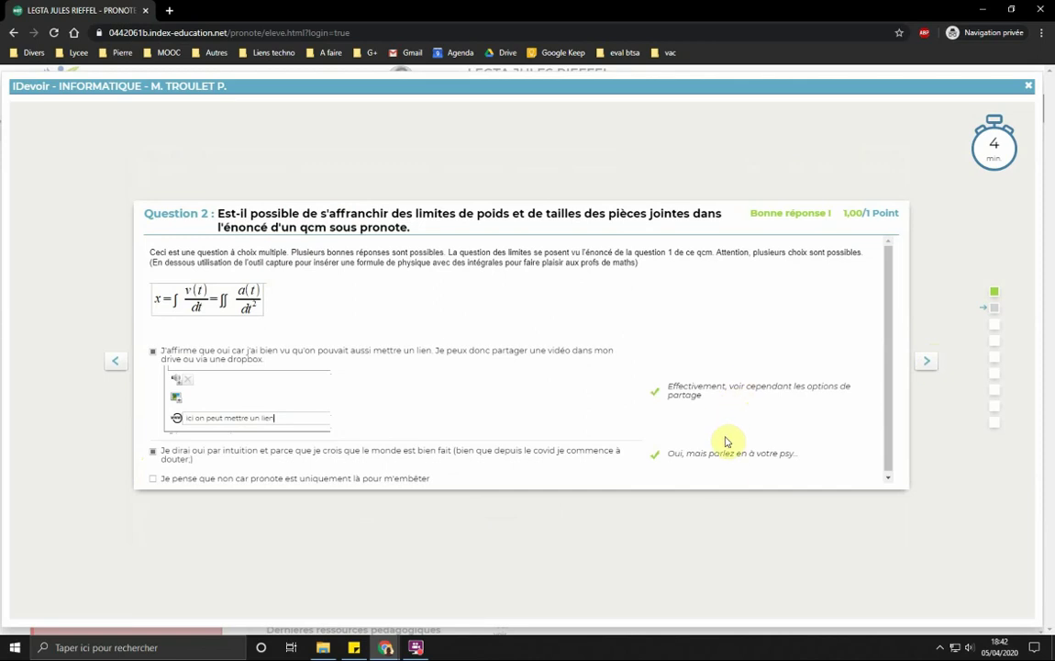
left_click(935, 364)
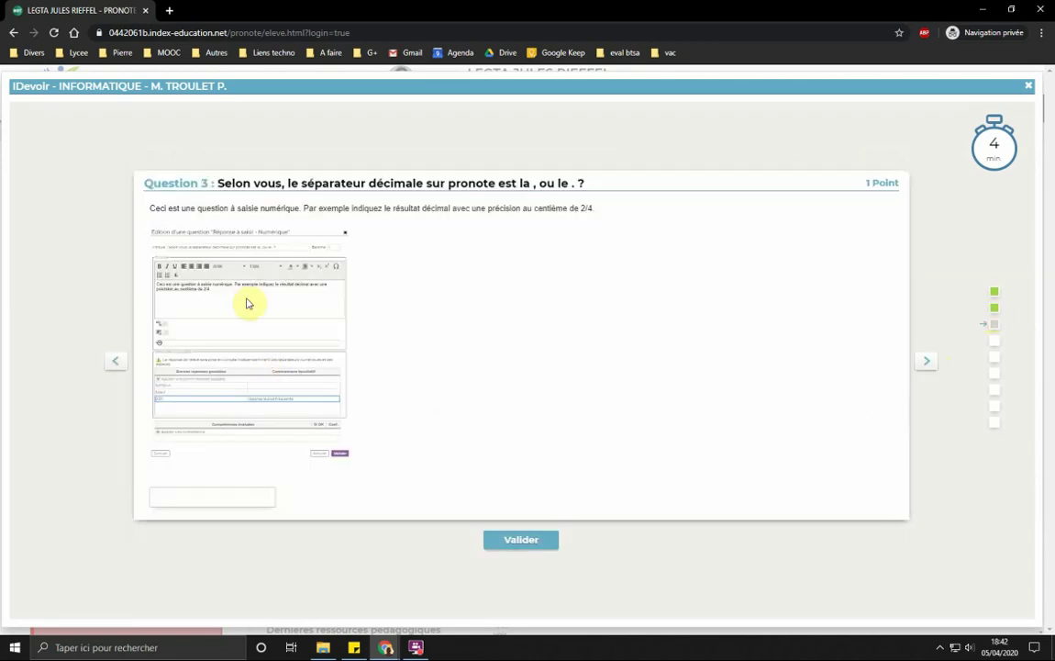
Step: Answer question 3 with 0.50 and question 4 with "blan", validating each before continuing to question 5
left_click(199, 495)
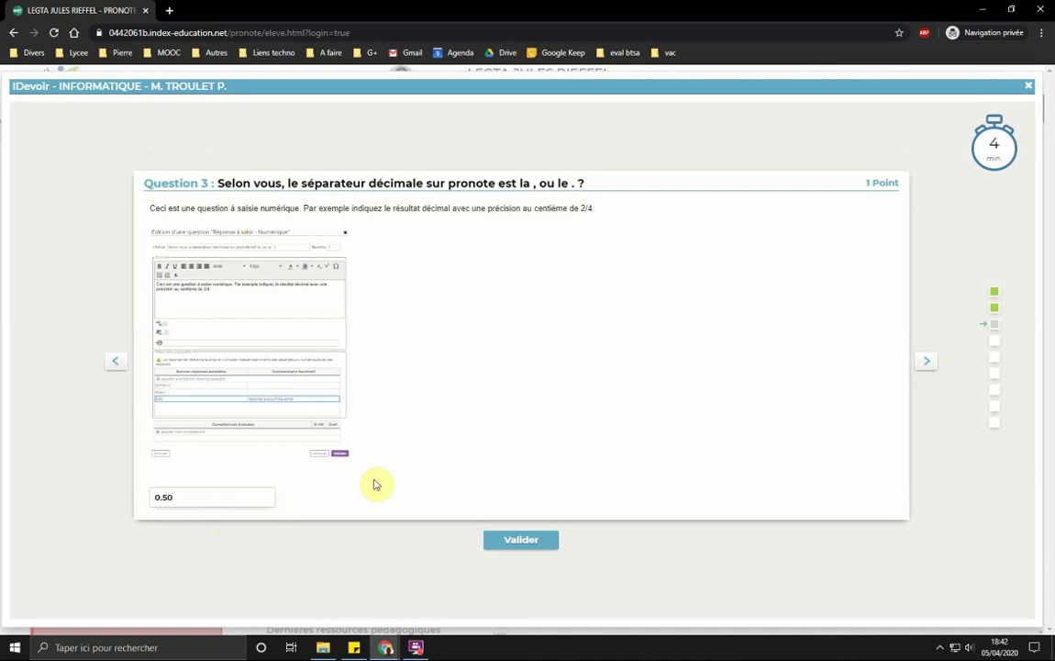
left_click(518, 541)
left_click(925, 362)
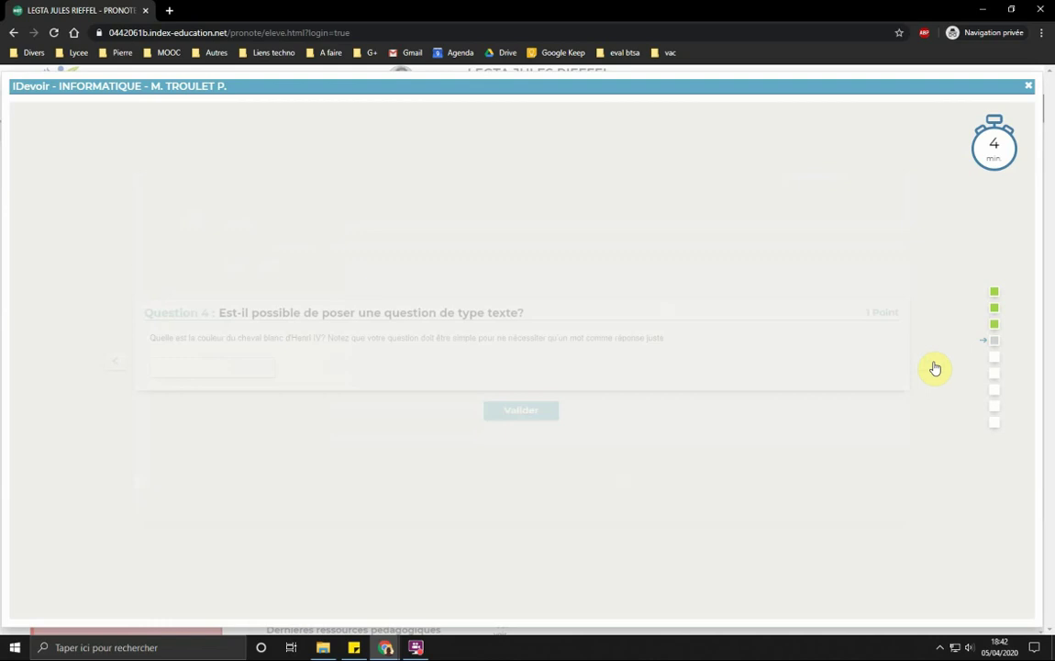
left_click(179, 369)
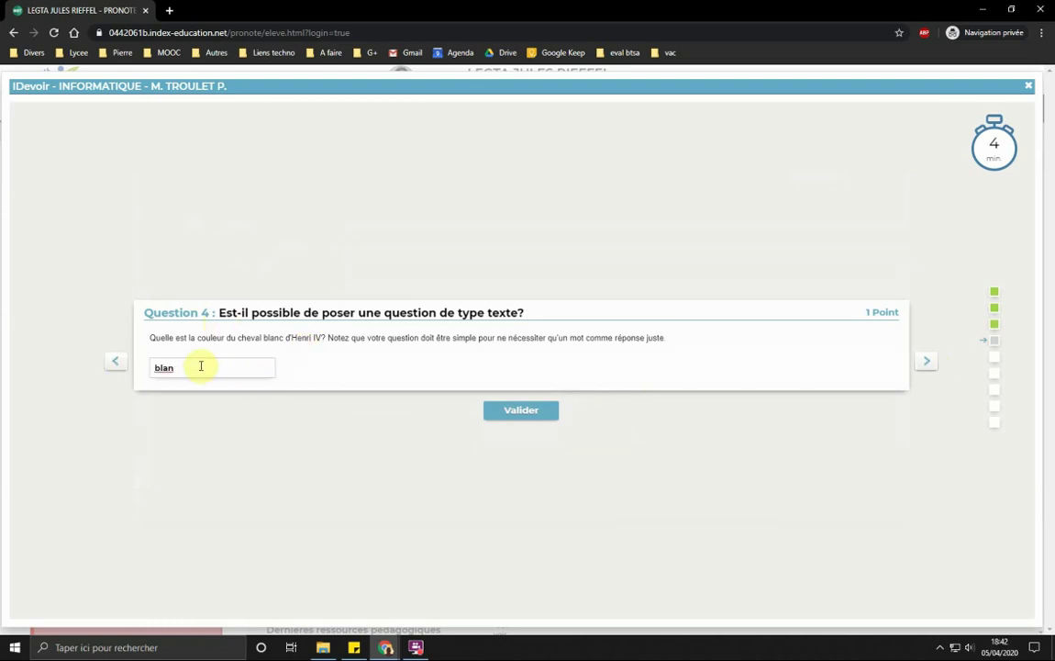
left_click(511, 413)
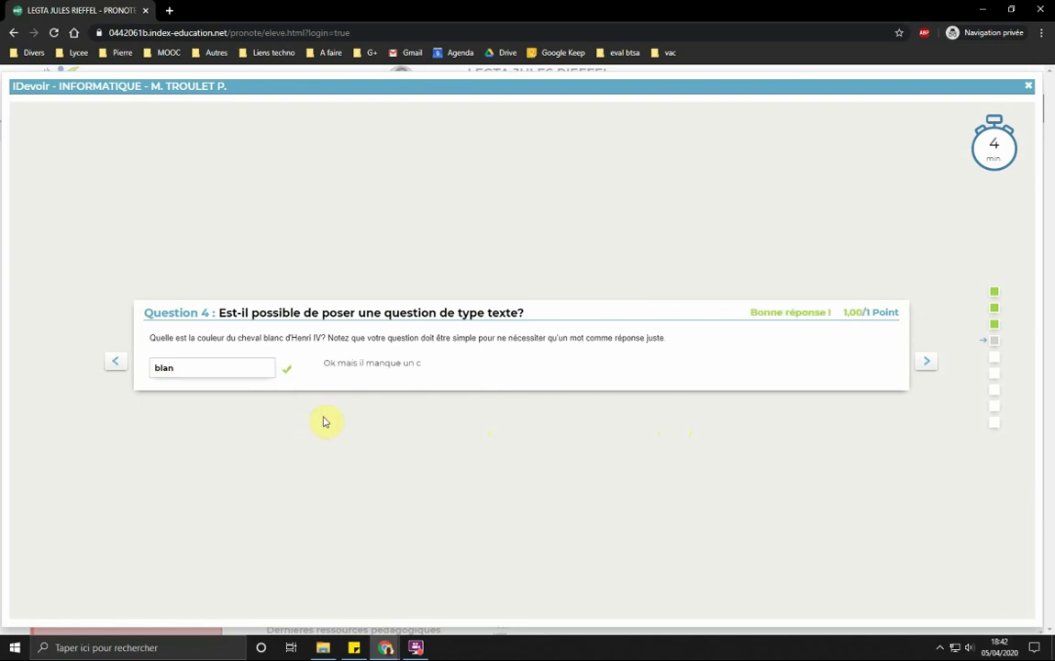
left_click(929, 362)
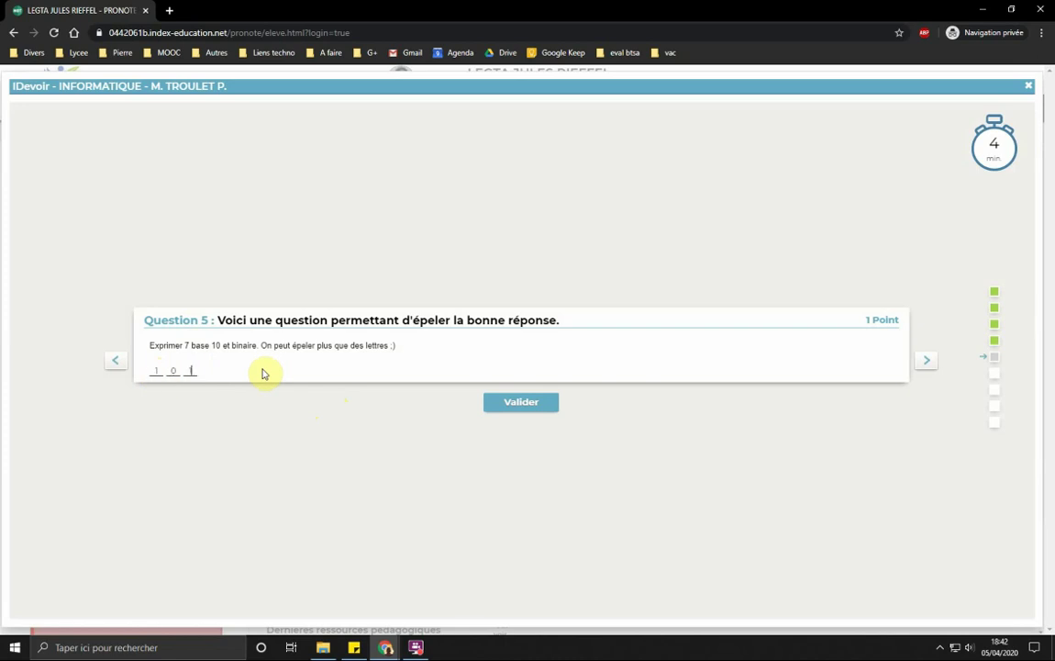
Step: Validate 101 as the answer to question 5, revisit question 4 and continue on to question 6
left_click(509, 403)
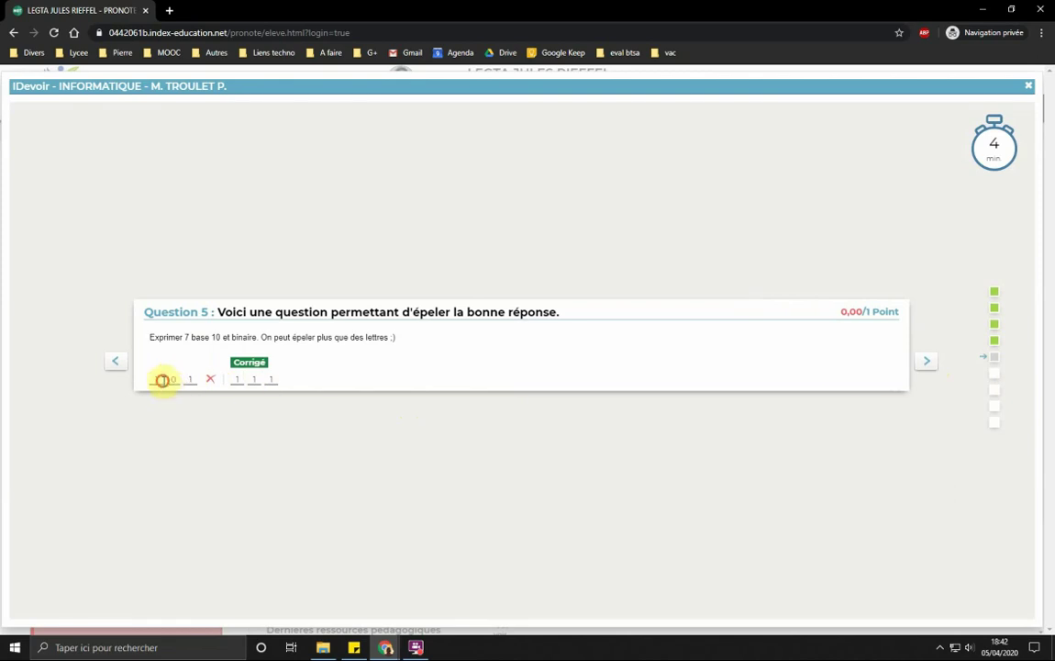
left_click(120, 365)
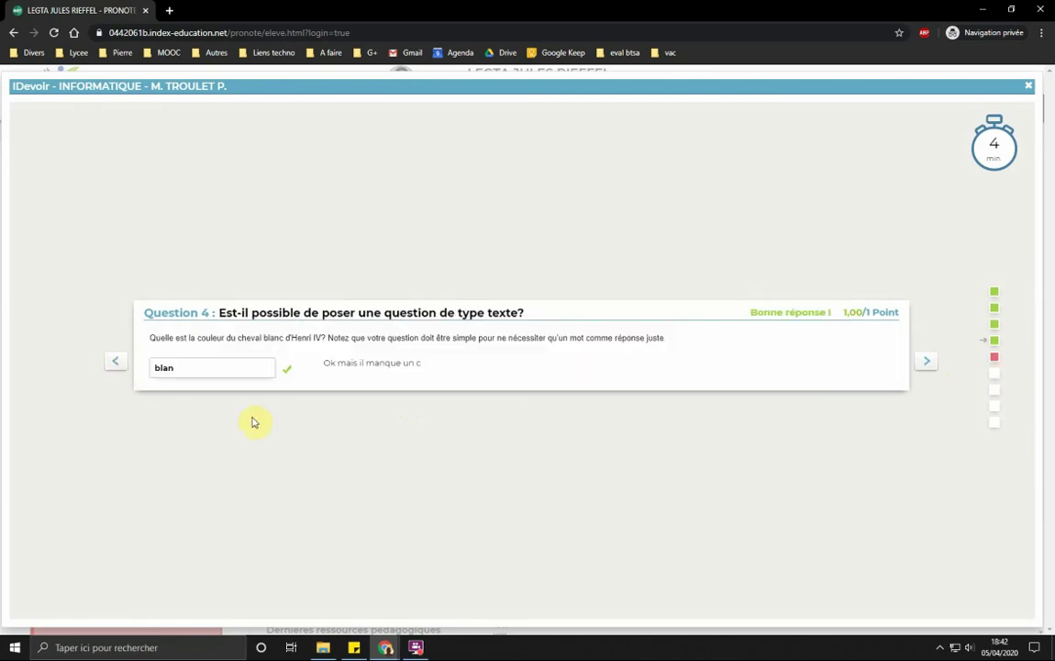
left_click(926, 363)
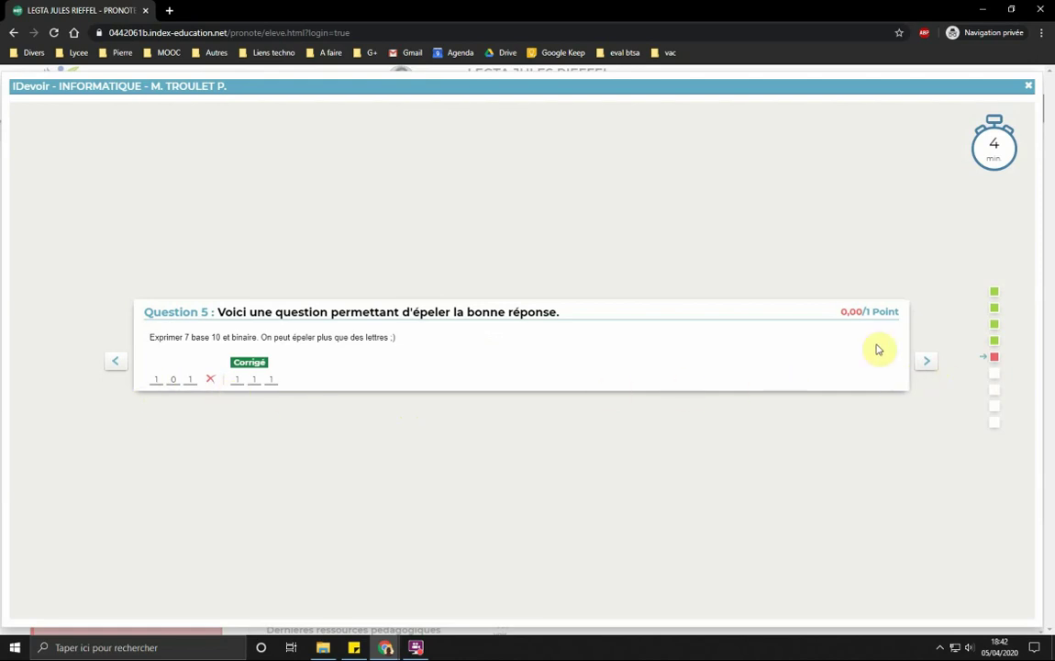
left_click(922, 366)
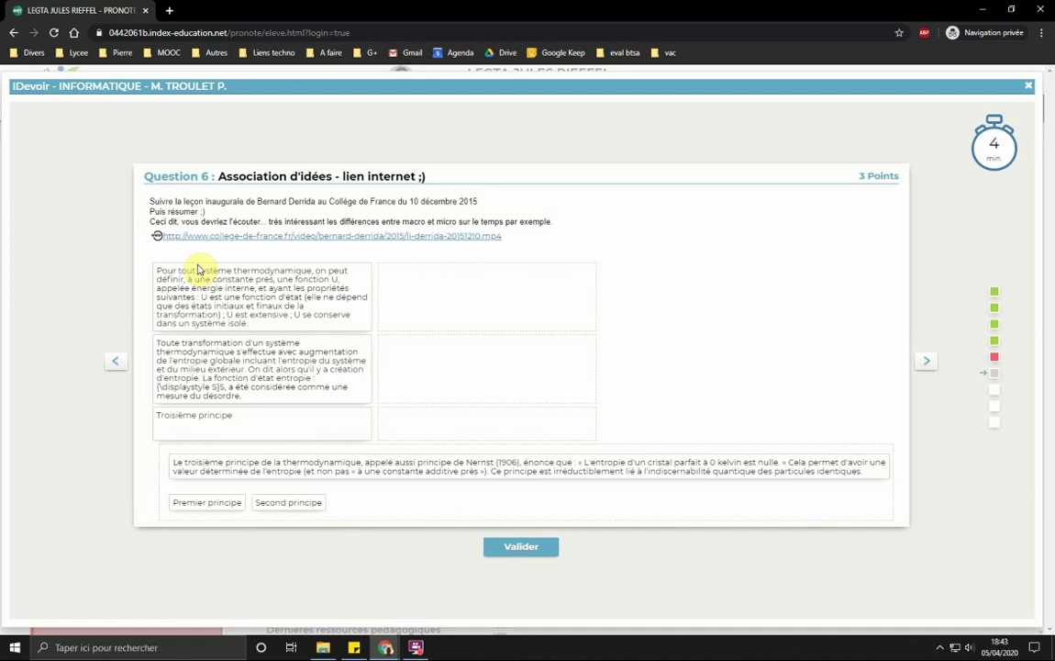
Step: Open the Collège de France video link in question 6 and cancel its download
left_click(425, 240)
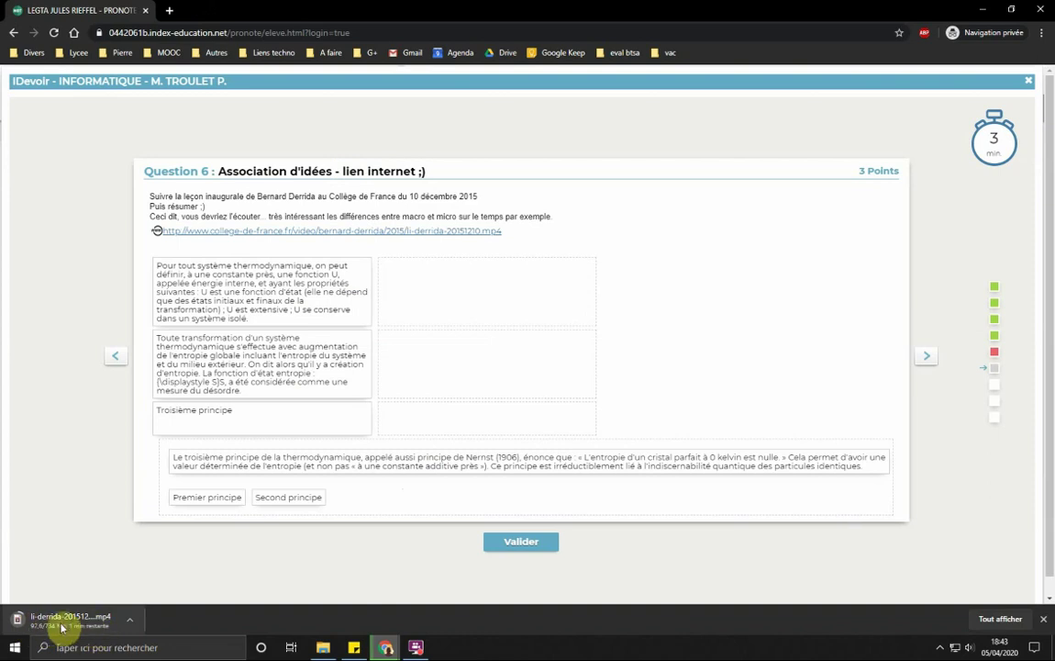
left_click(133, 621)
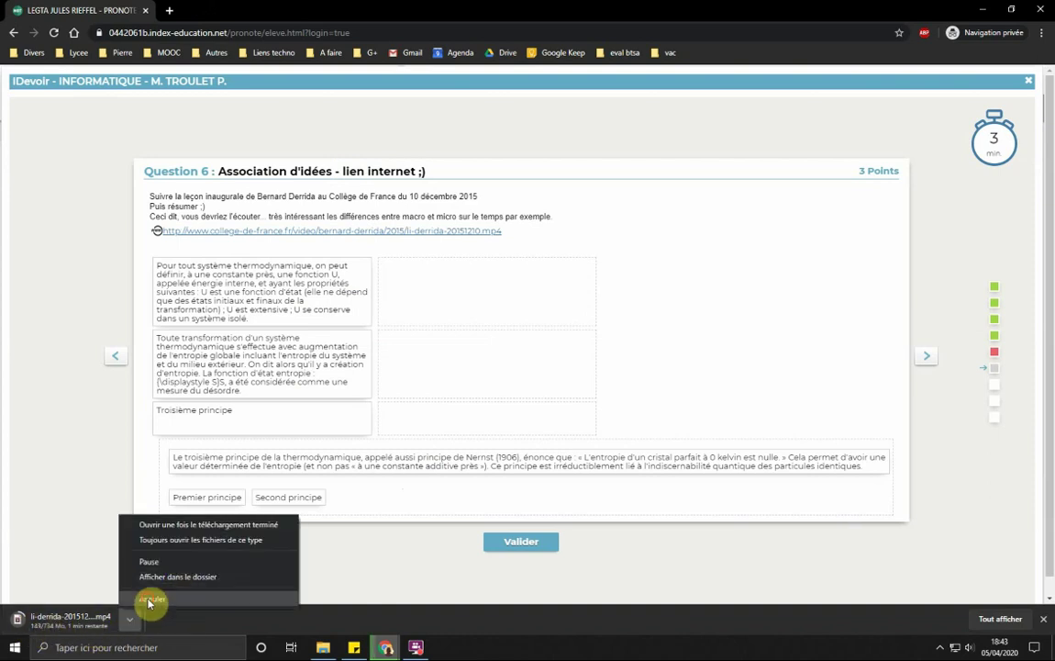
left_click(150, 601)
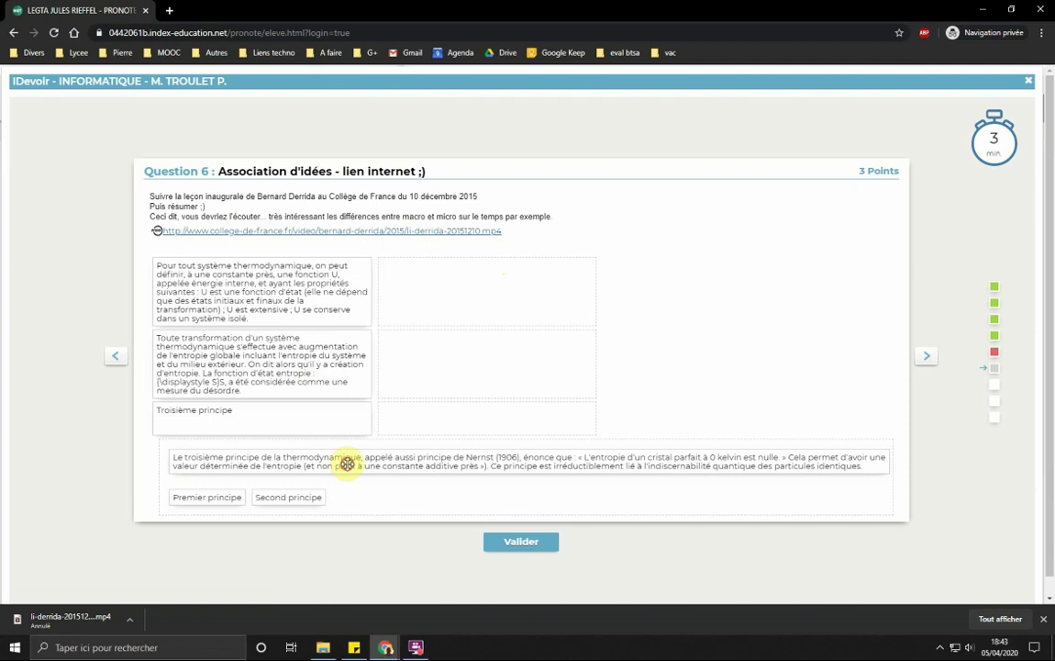
Step: Match the Nernst text, "Second principe" and "Premier principe" to question 6's three rows in that order, validate, and review the correction again from question 7
left_click_drag(346, 461, 462, 288)
left_click_drag(271, 495, 411, 325)
left_click_drag(200, 490, 396, 410)
left_click(535, 548)
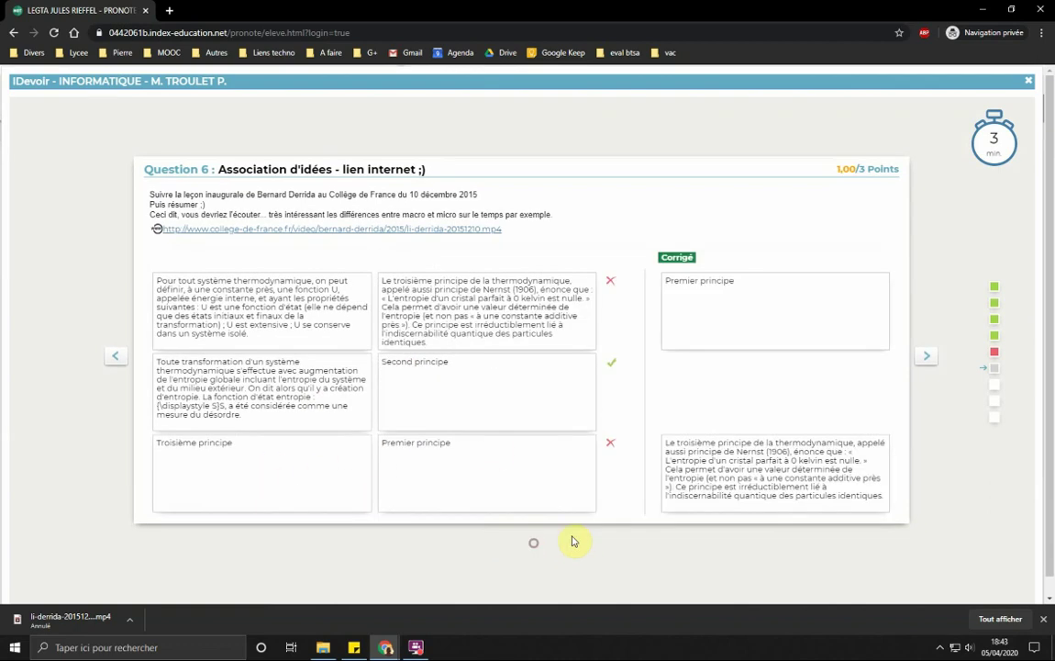
left_click(926, 357)
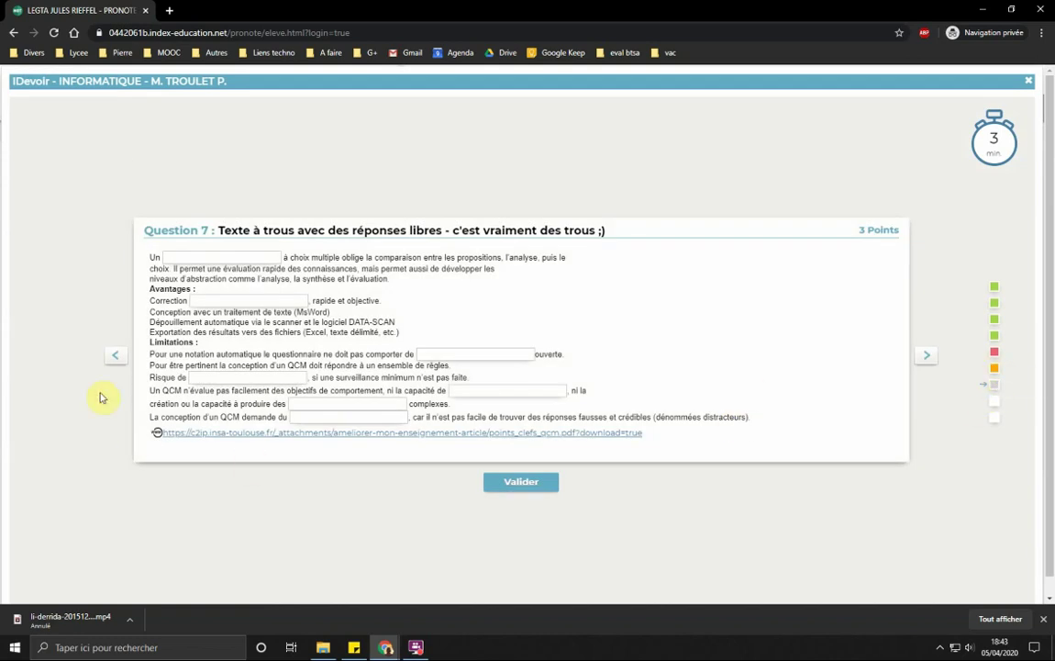
left_click(111, 358)
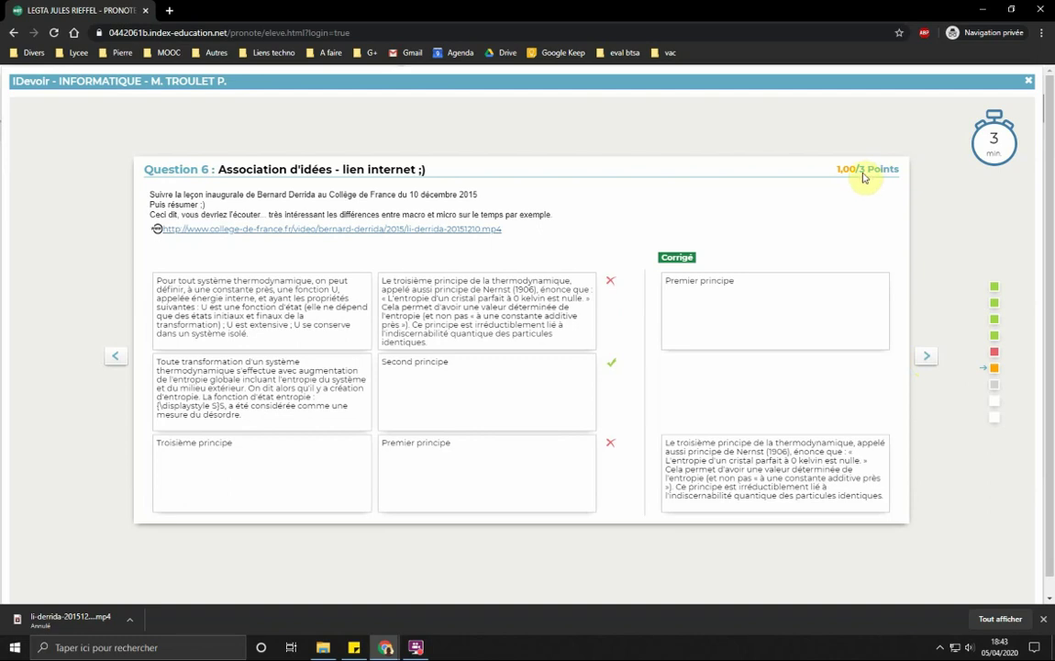
left_click(926, 362)
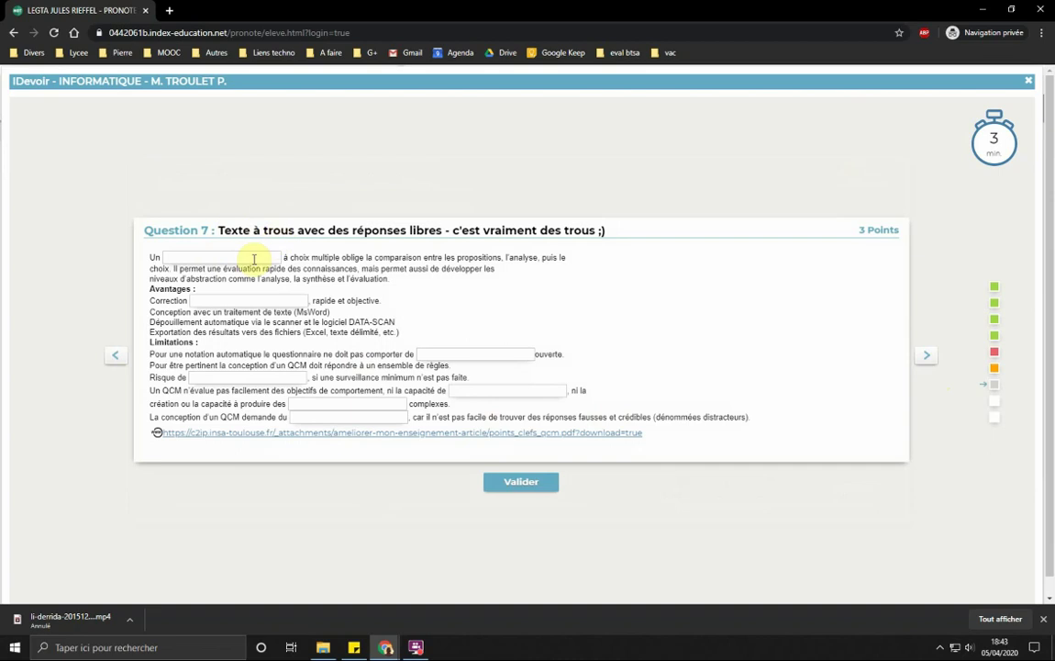
Step: Validate question 7 with all its free-text blanks left empty and continue to question 8
left_click(208, 256)
left_click(220, 301)
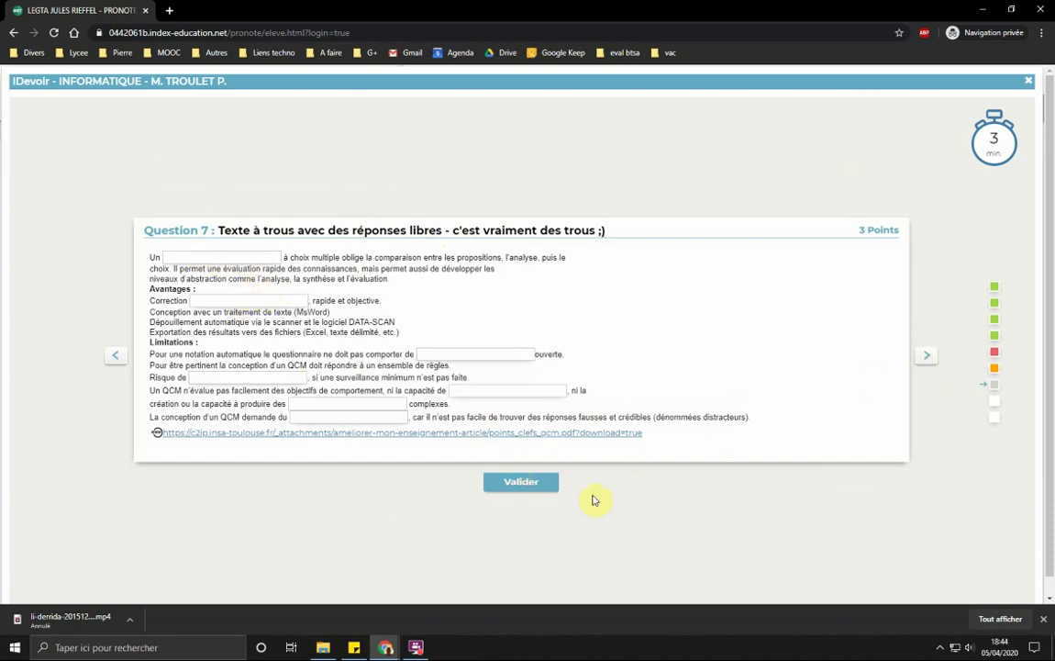
left_click(519, 481)
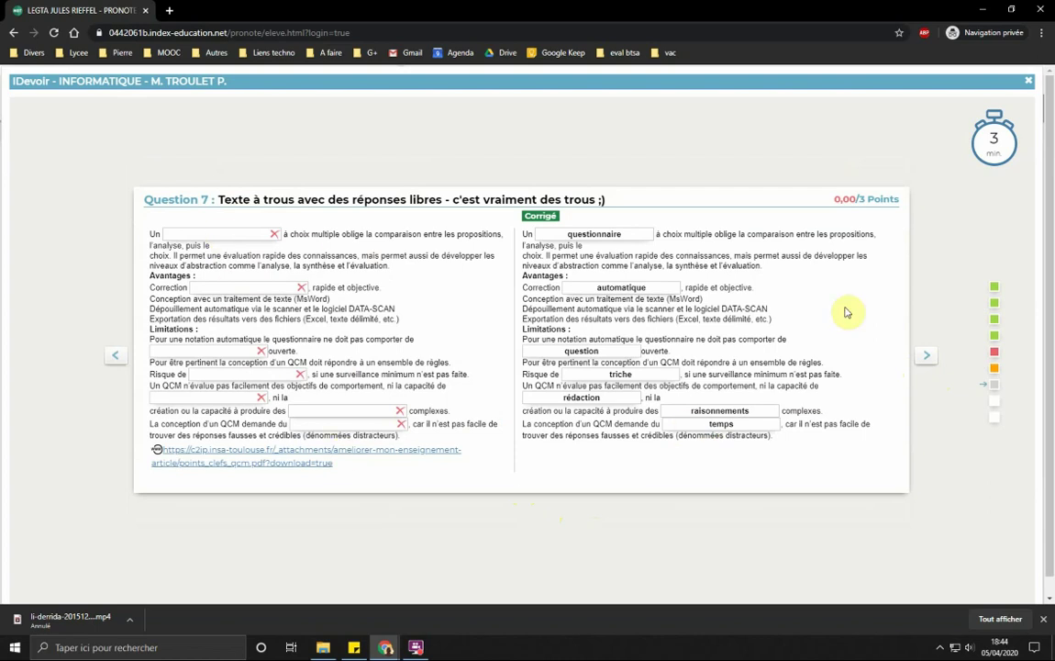
left_click(927, 358)
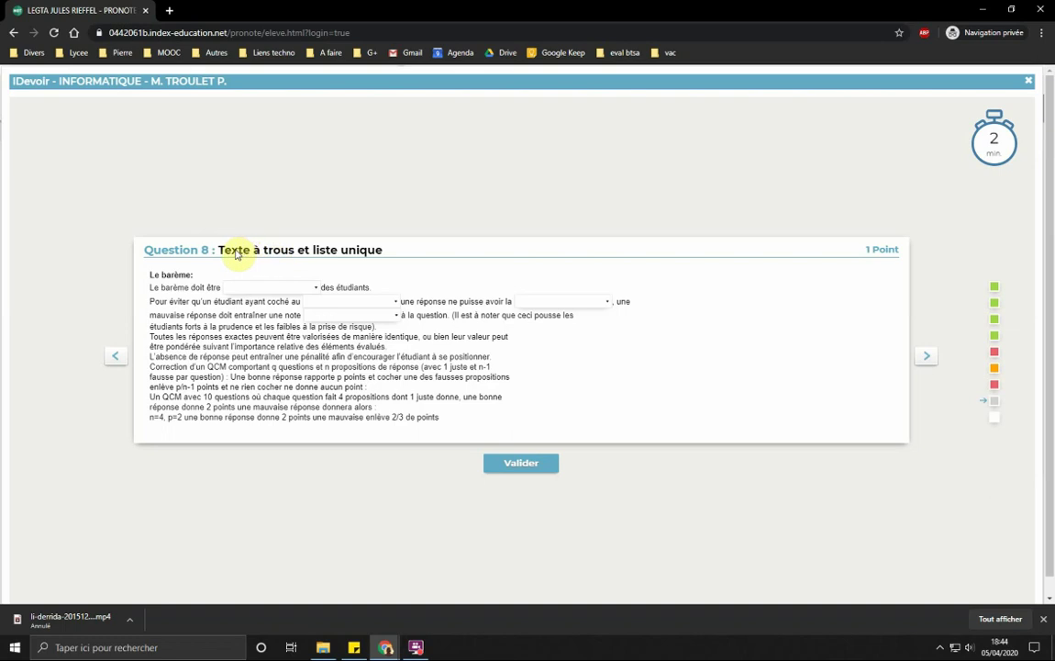
Step: Fill question 8's first three blanks with "hasard" and the last with "connu", validate the answers and continue to question 9
left_click(296, 287)
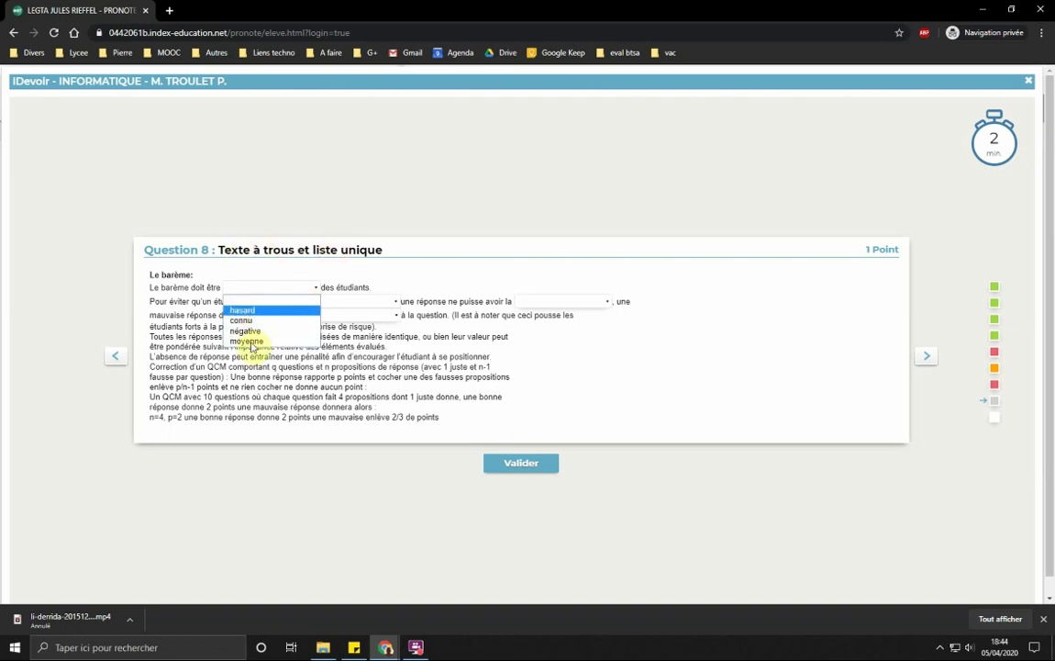
left_click(377, 302)
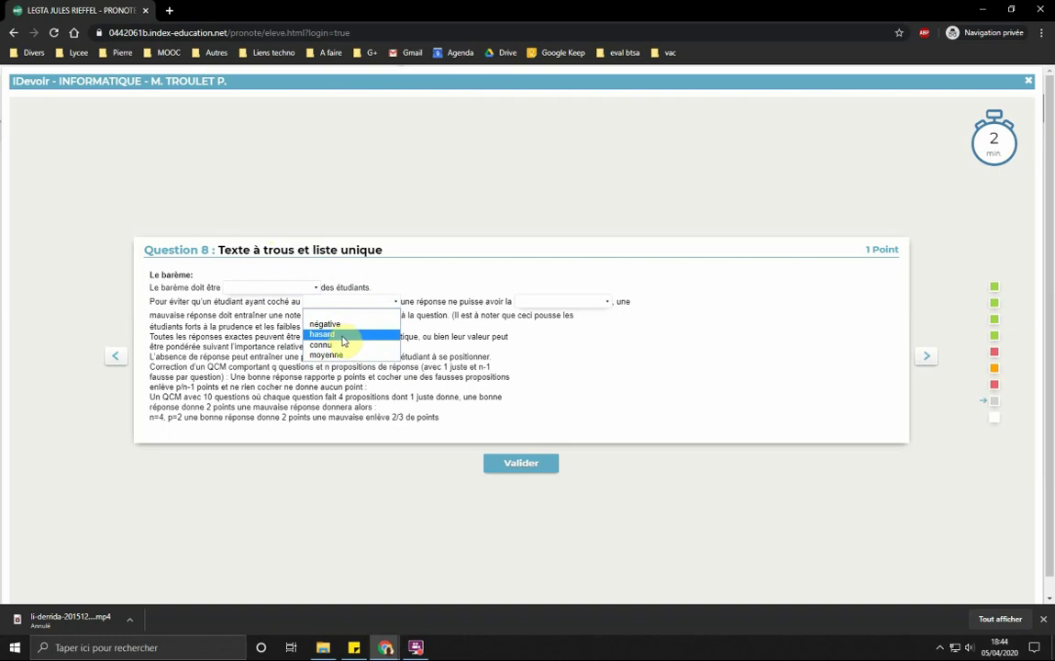
left_click(350, 334)
left_click(267, 287)
left_click(263, 307)
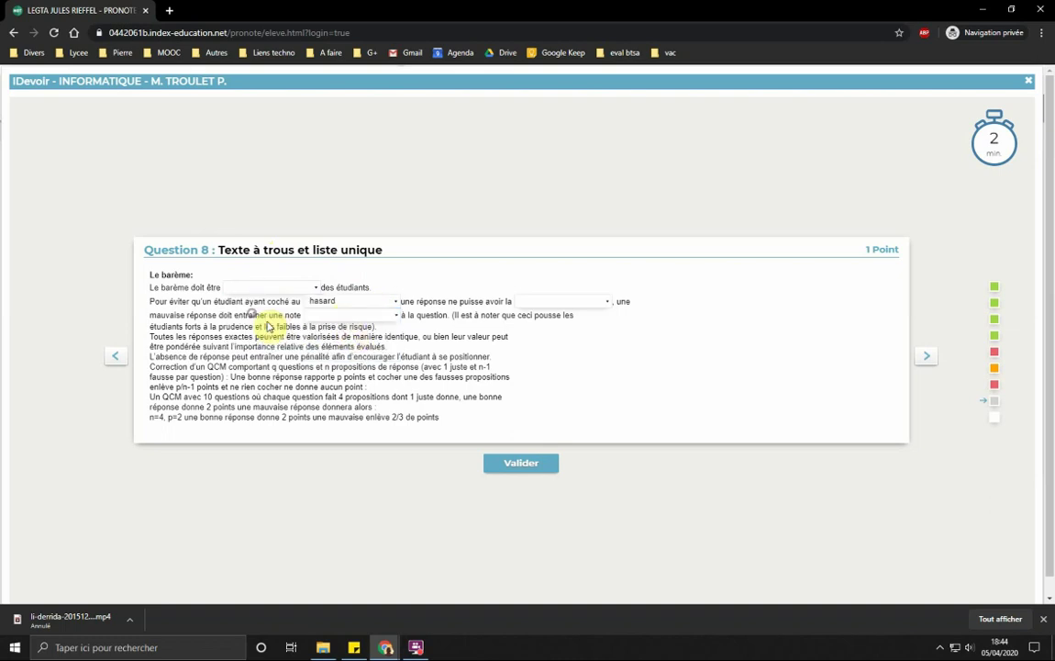
left_click(352, 314)
left_click(327, 357)
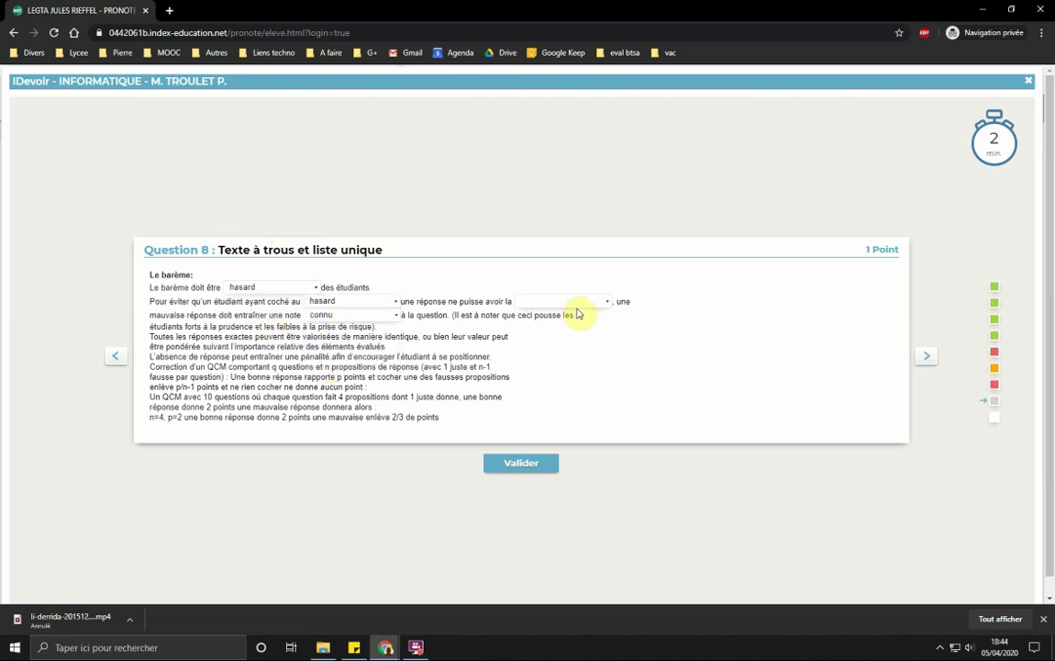
left_click(576, 302)
left_click(540, 355)
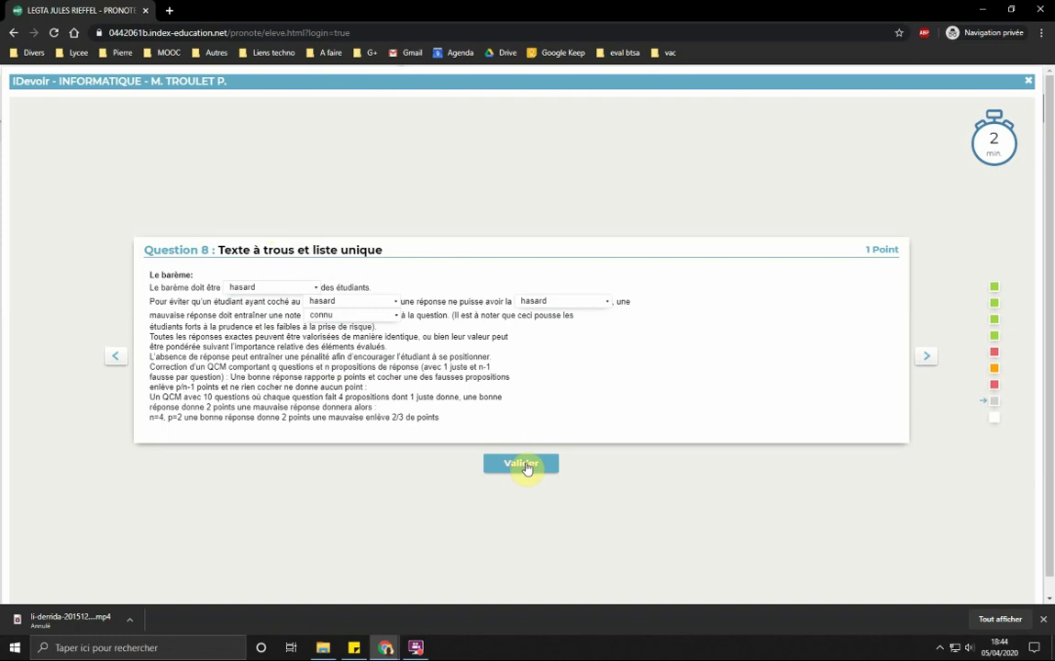
left_click(522, 463)
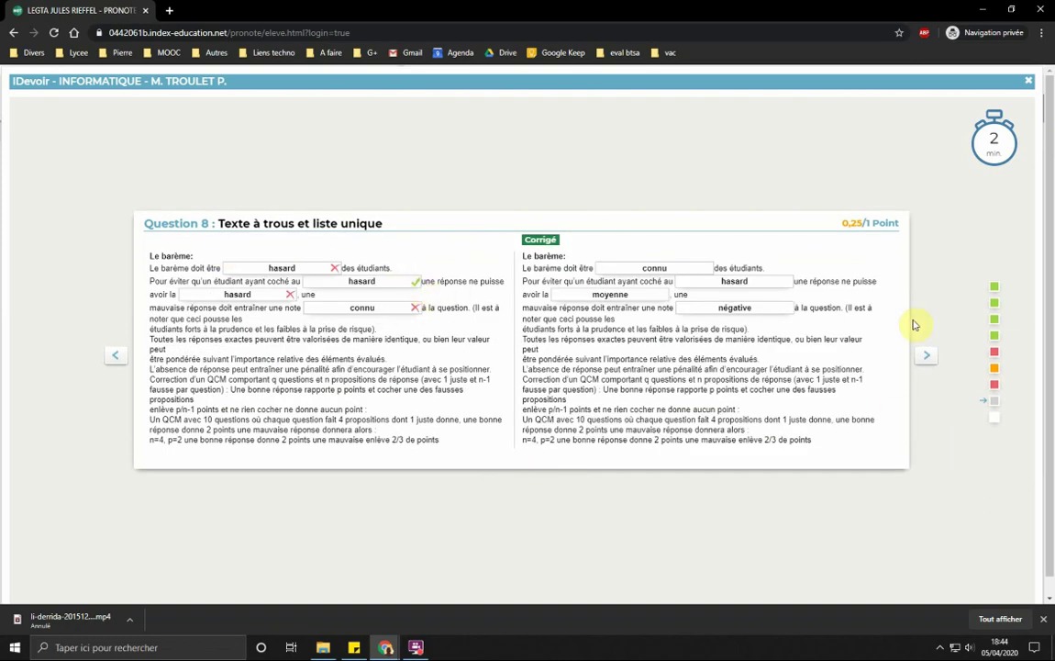
left_click(924, 359)
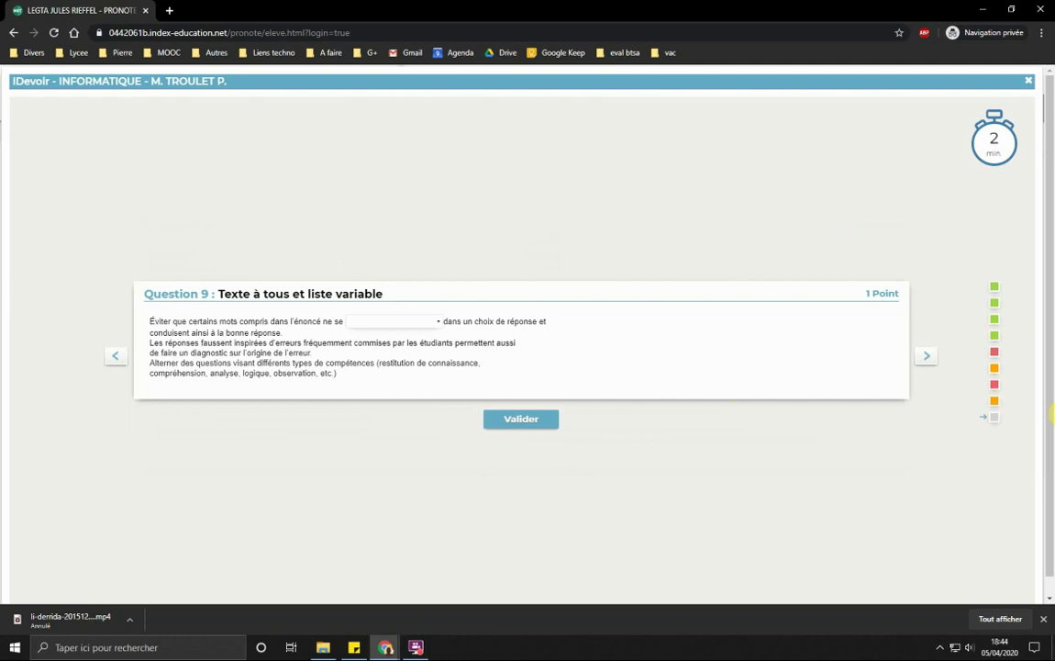
Step: Complete question 9's blank with "dupliquent", validate it and continue to the quiz difficulty feedback page
left_click(382, 323)
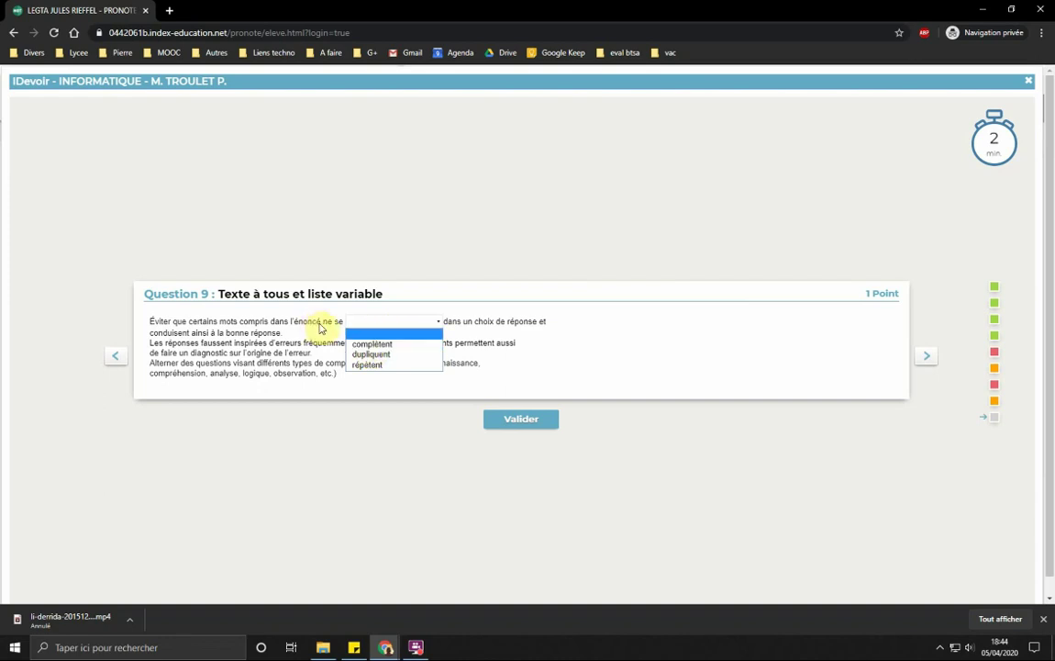
left_click(370, 353)
left_click(516, 420)
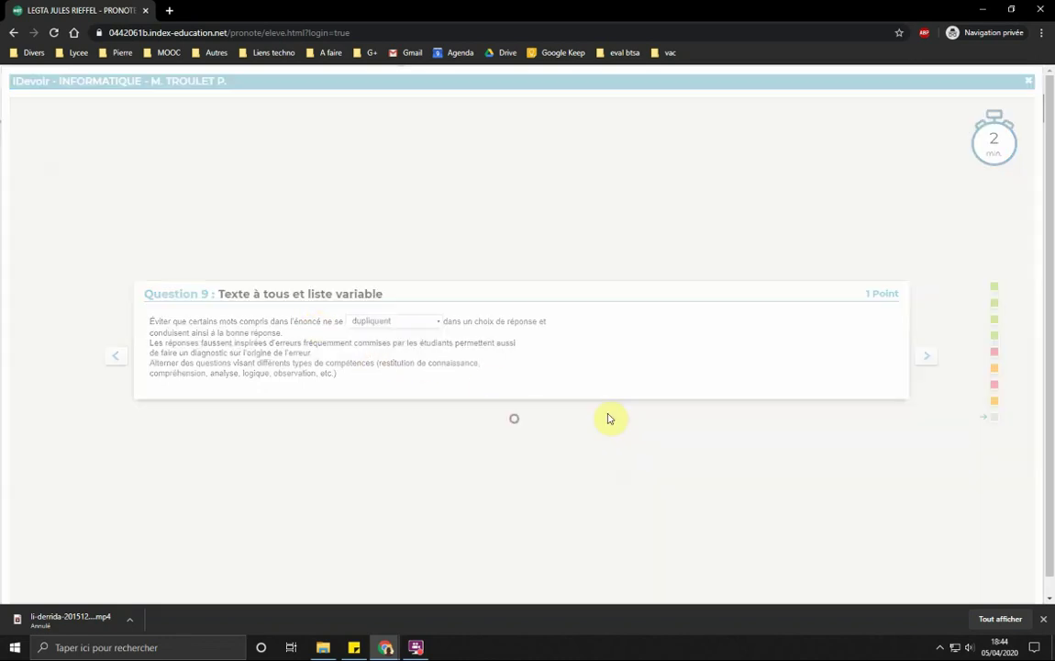
left_click(927, 361)
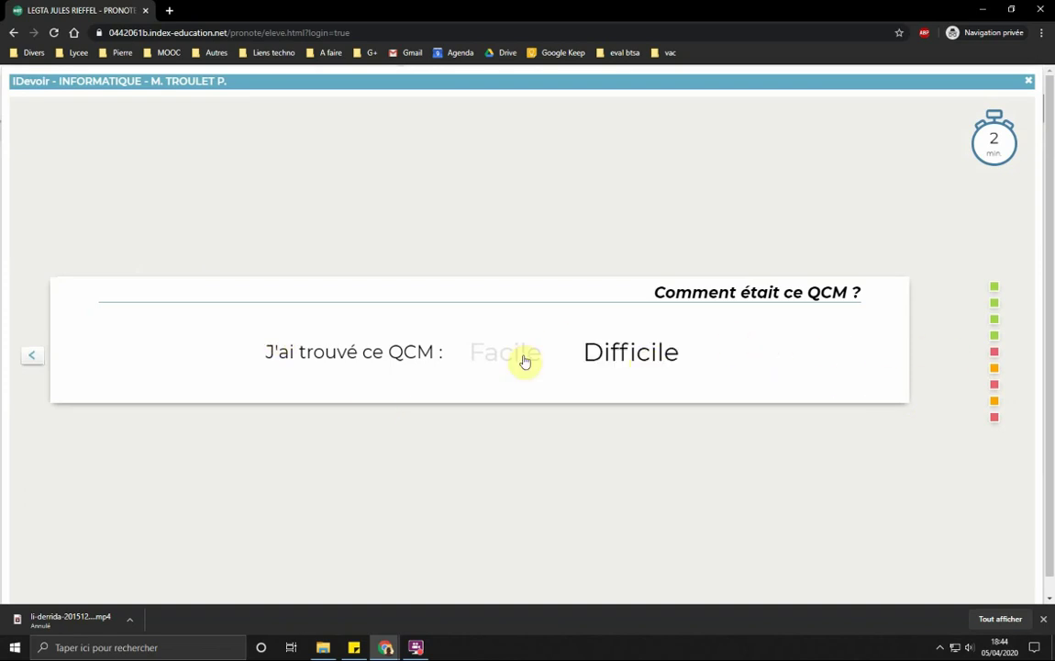
Step: Rate the quiz as "Difficile", submit the feedback and close the finished iDevoir
left_click(667, 350)
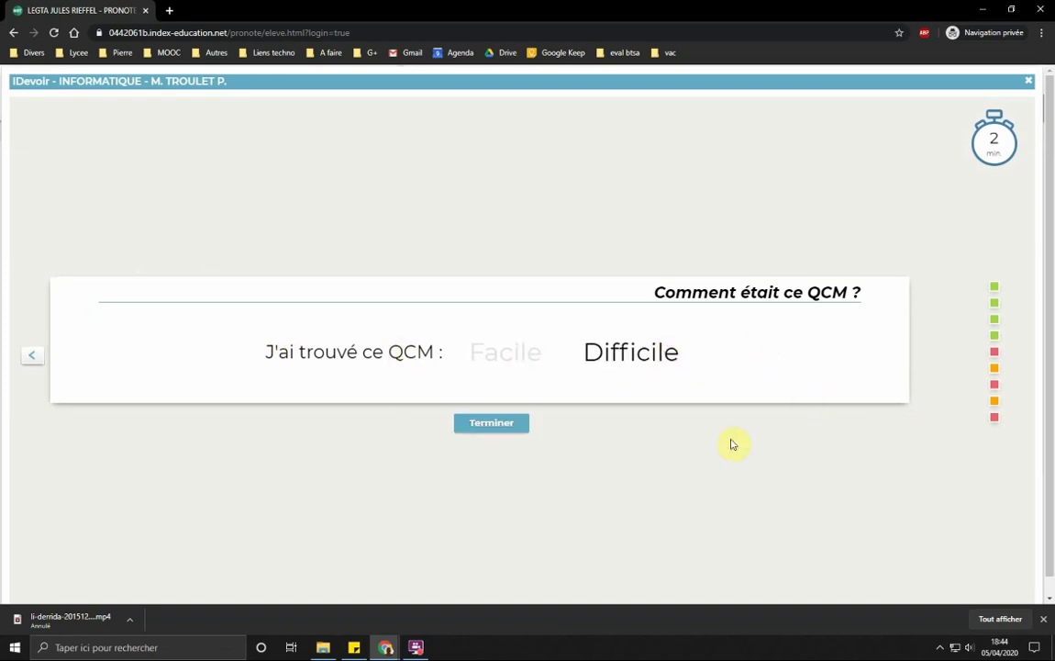
left_click(513, 424)
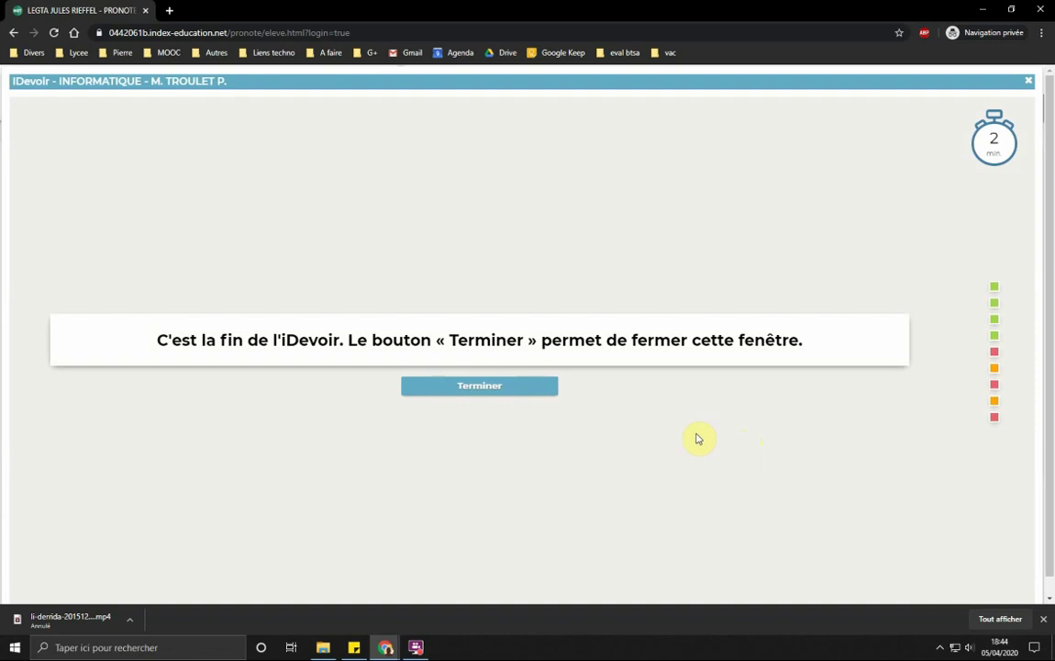
left_click(471, 387)
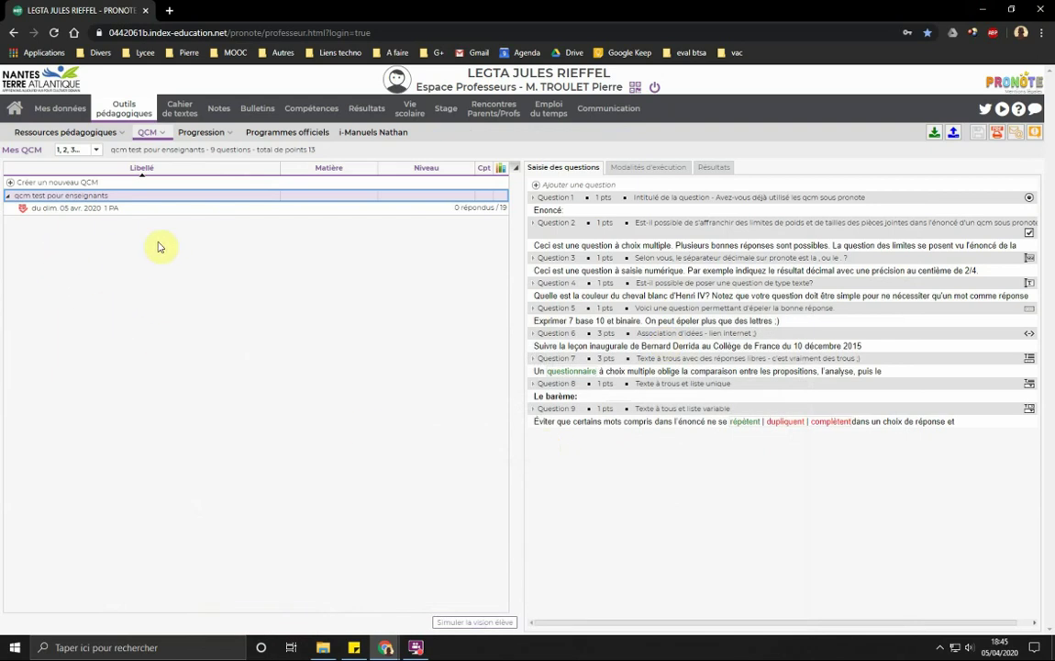
Step: Delete the 05/04 quiz assignment from class 1 PA's Trimestre 3 grade book and confirm the deletion
left_click(216, 110)
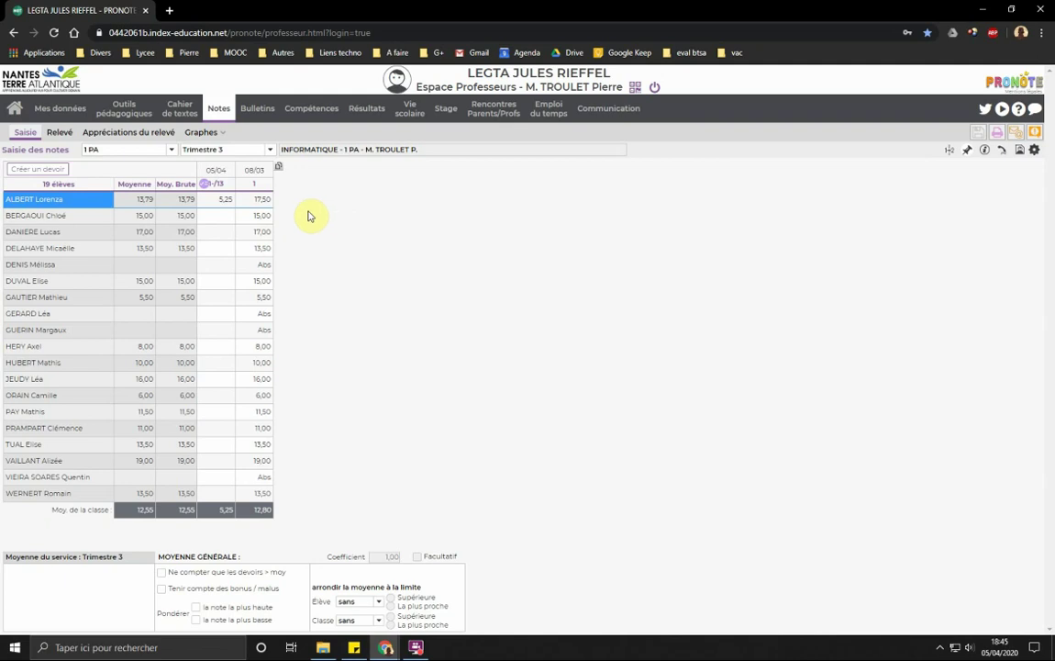
left_click(223, 171)
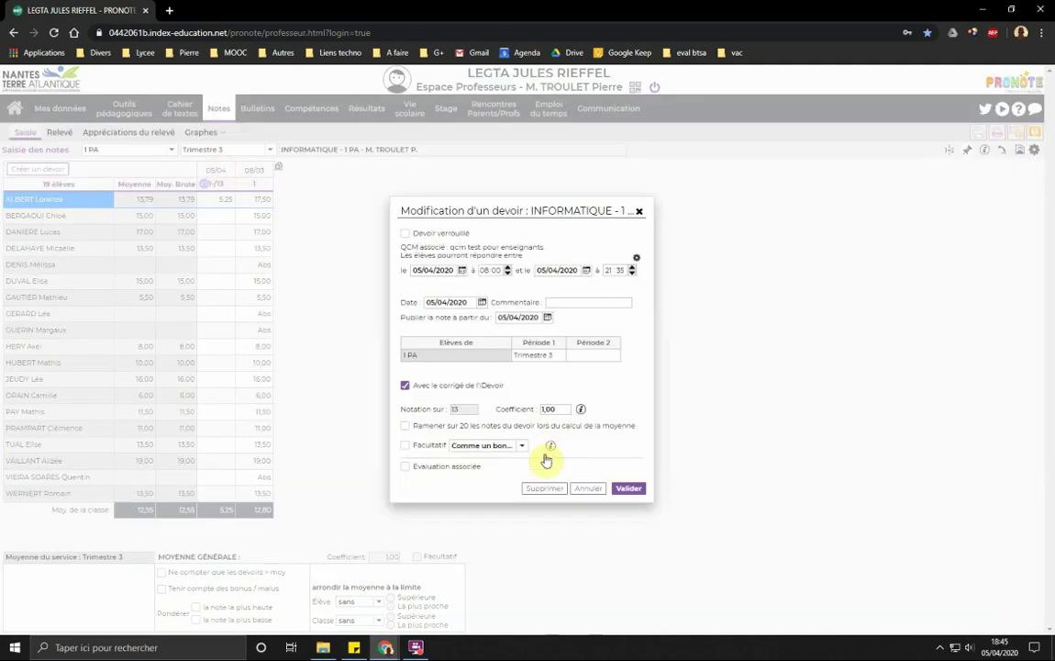
left_click(544, 487)
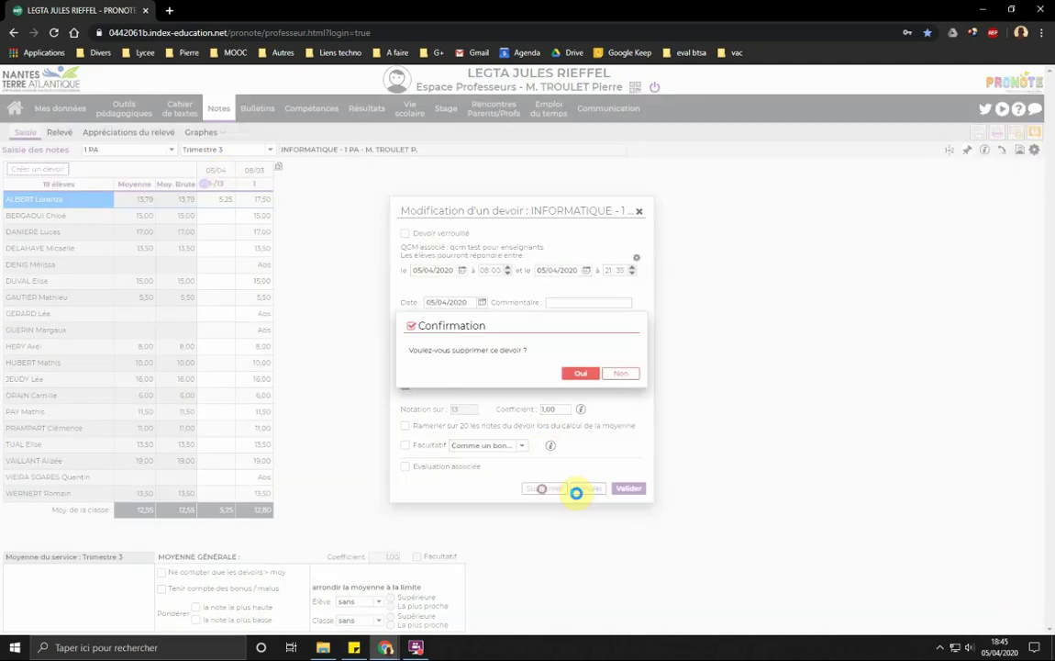
left_click(577, 372)
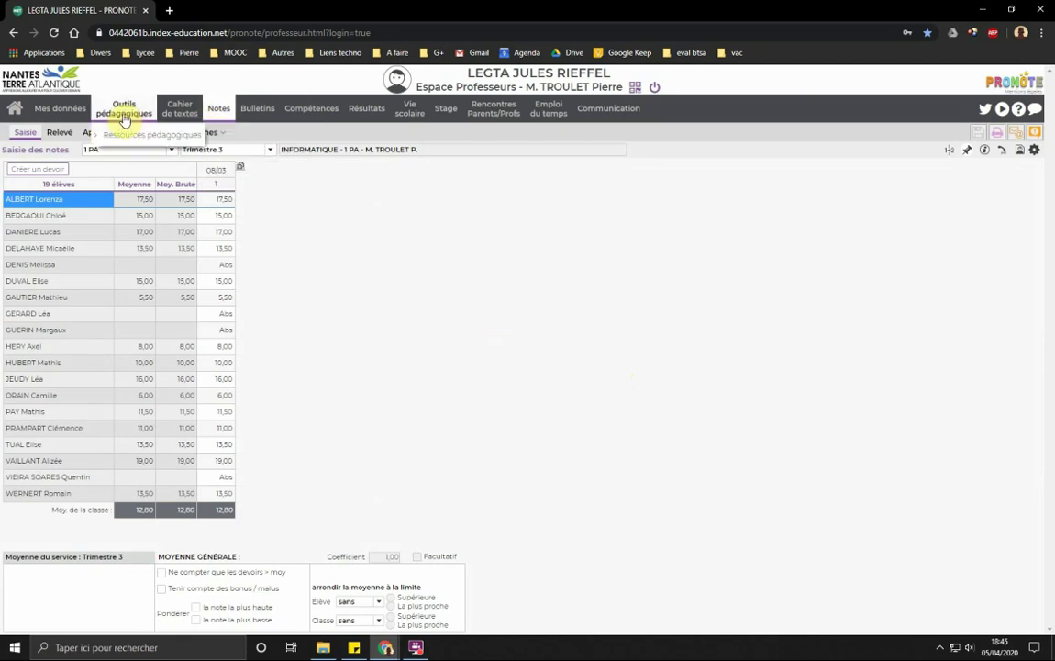
Step: Return to the teacher's quiz list and start associating "qcm test pour enseignants" with a cahier de textes
left_click(120, 146)
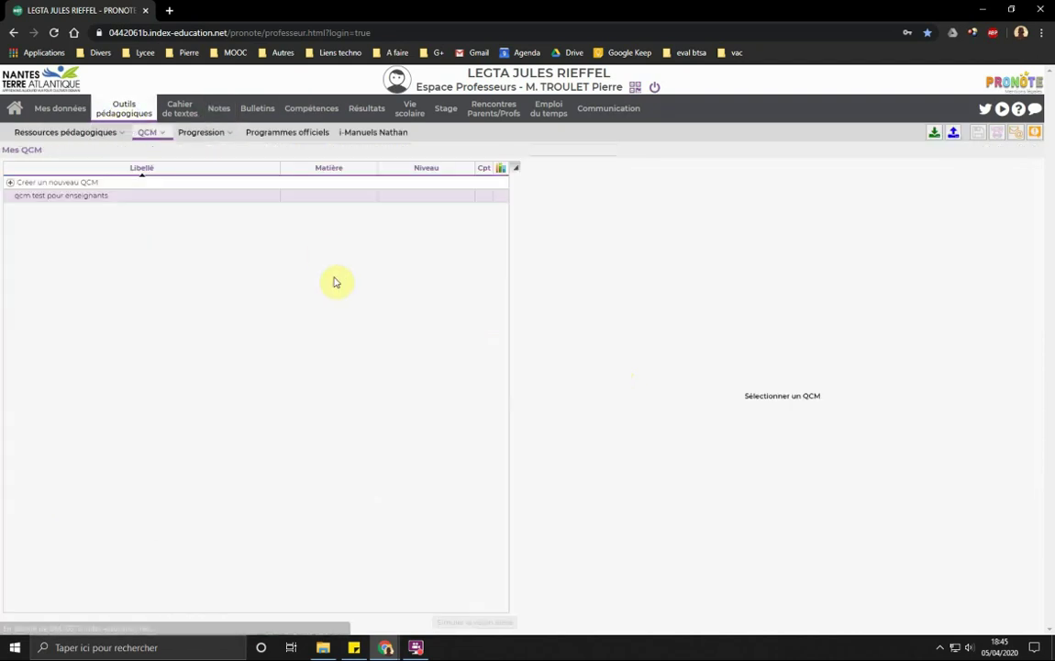
left_click(31, 198)
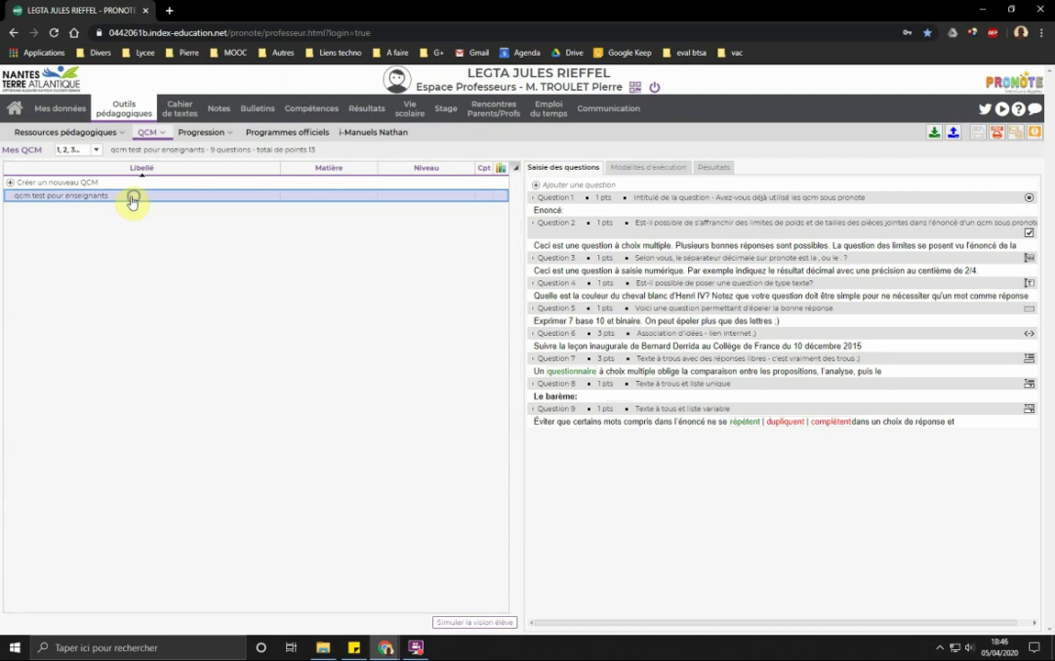
right_click(131, 201)
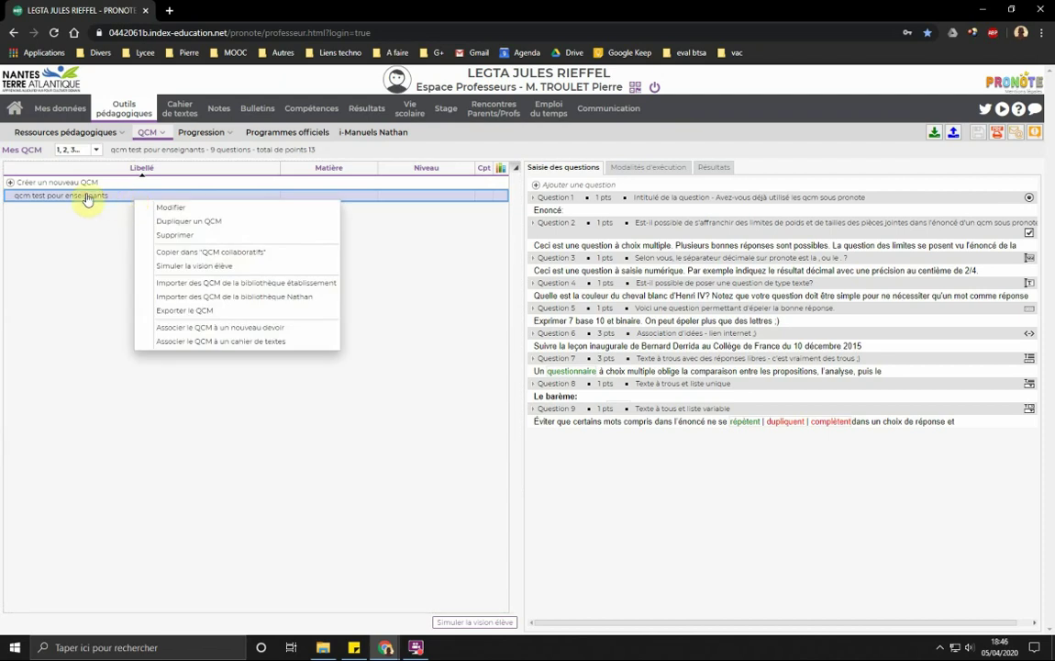
left_click(177, 344)
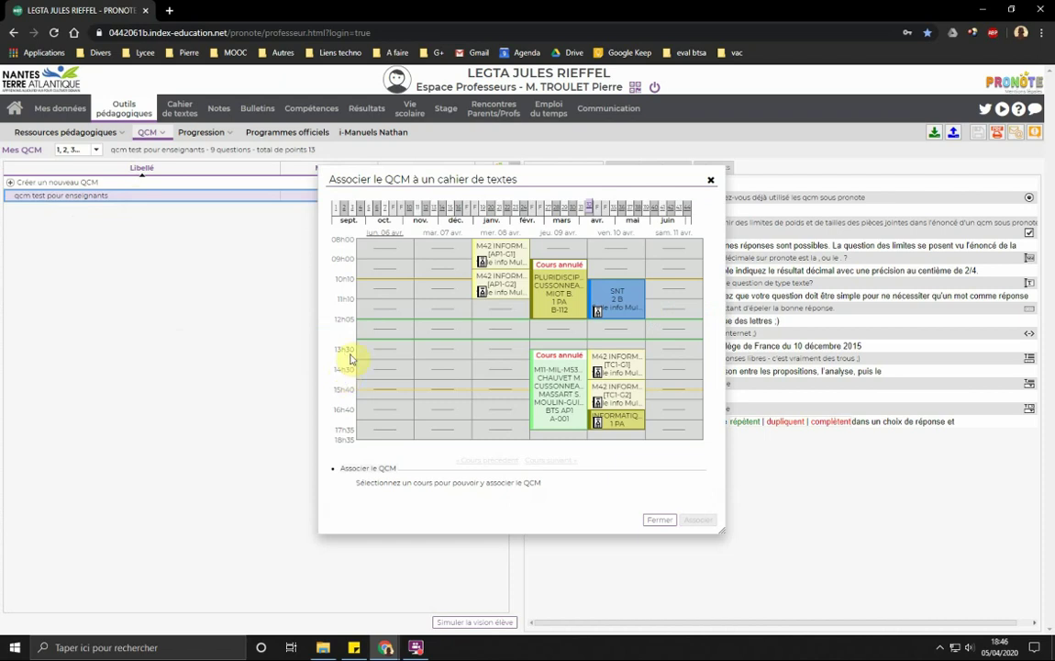
Step: Choose the 1 PA INFORMATIQUE lesson on Friday 3 April and set the quiz association to "En tant que contenu (Pour réviser)"
left_click(581, 213)
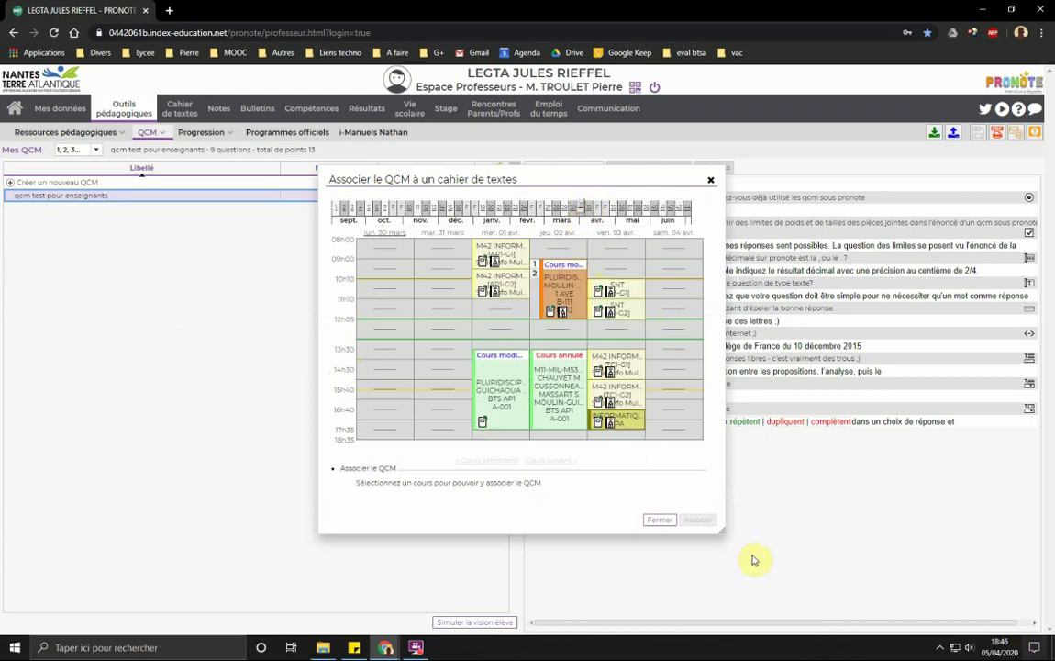
left_click(623, 422)
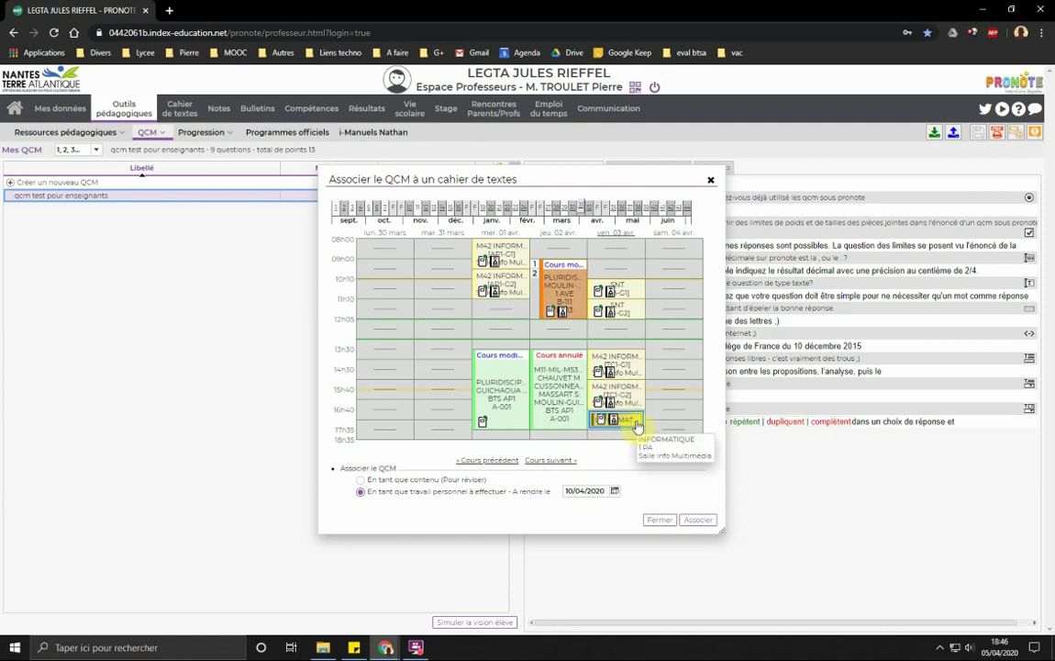
left_click(391, 480)
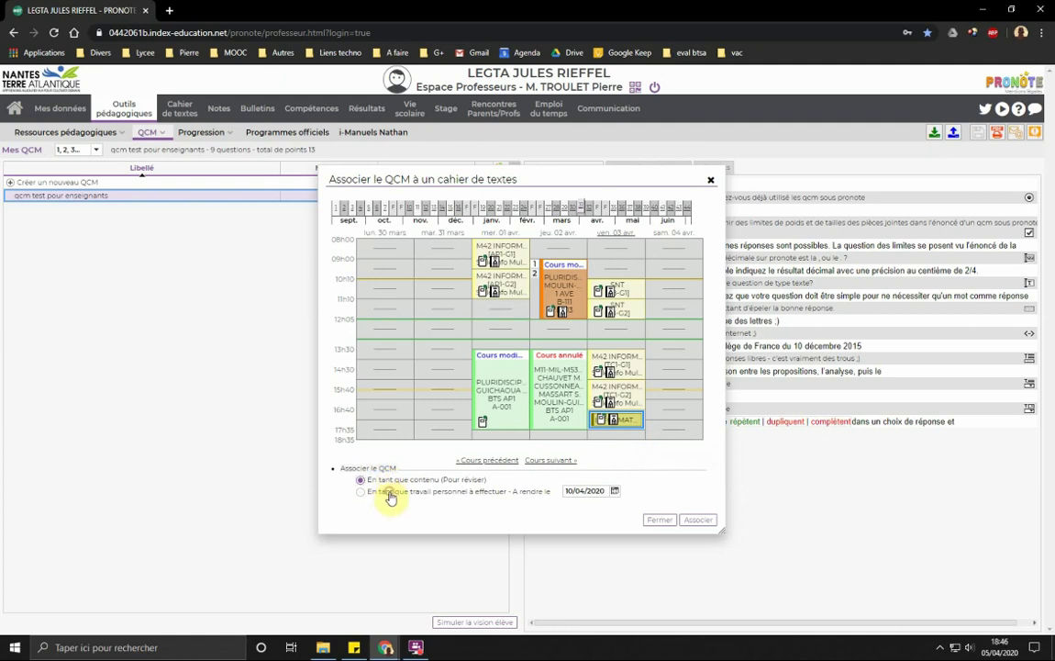